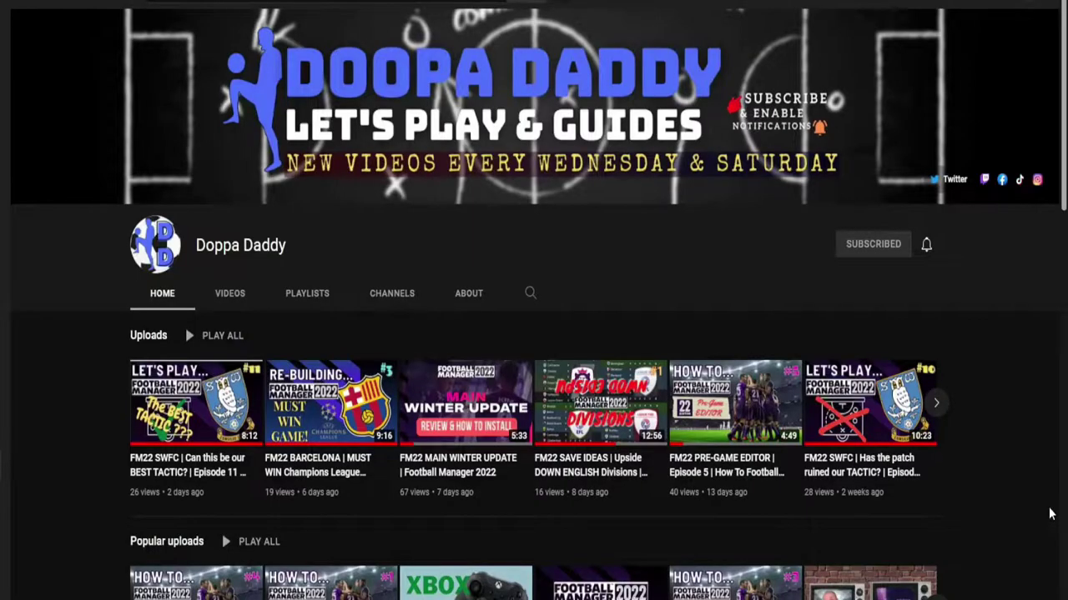
Browse the YouTube channel's home page from its uploads down to the FM22 how-to guide and Sheffield Wednesday playlists.
scroll(1050, 515, "down", 5)
scroll(1050, 514, "down", 5)
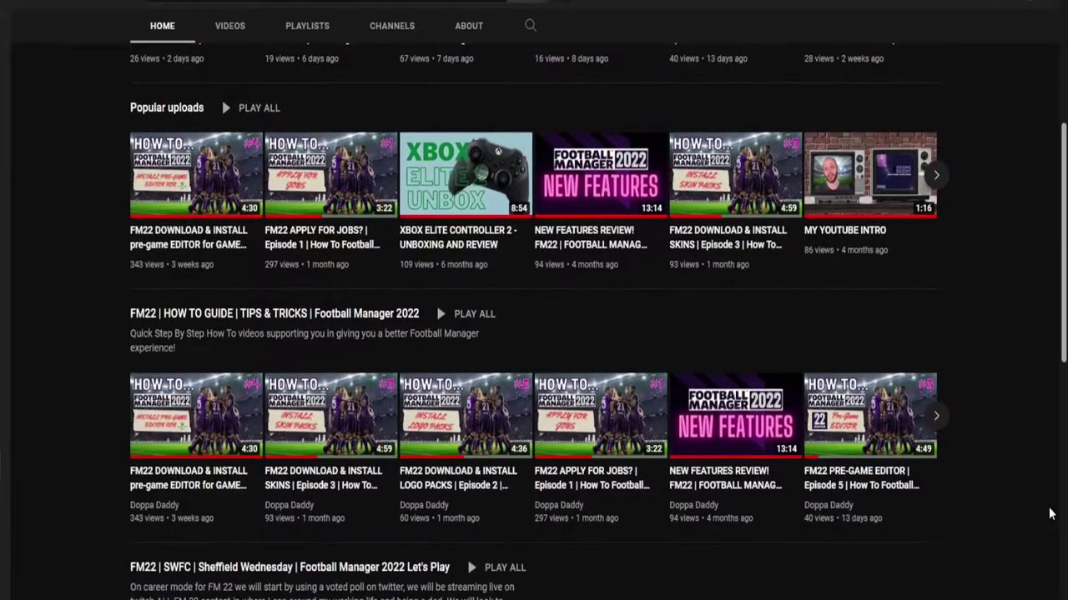
scroll(1050, 515, "down", 3)
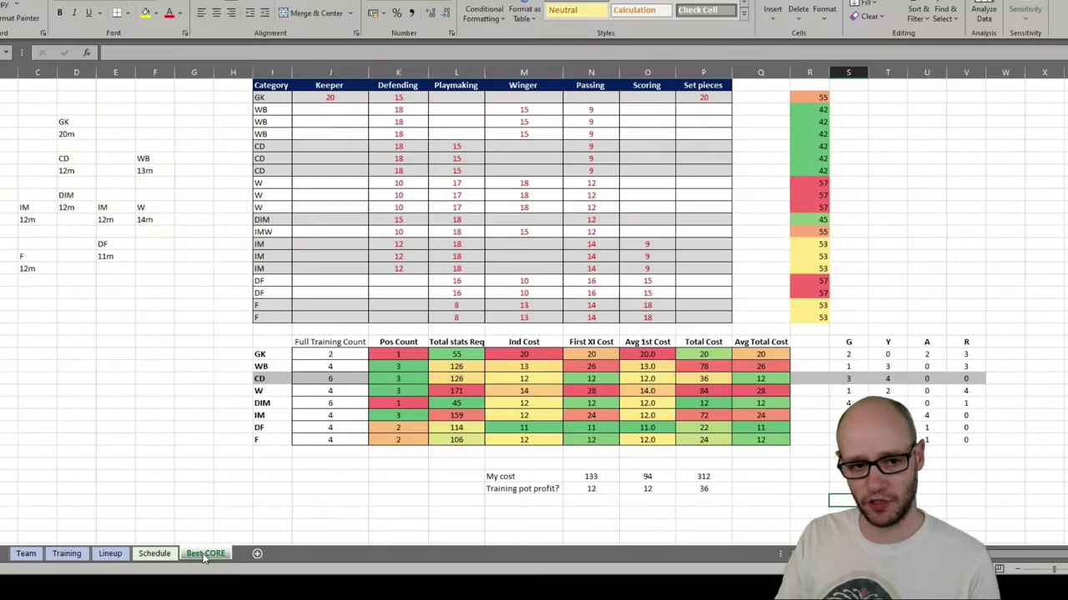
Switch to the spreadsheet's Best CORE sheet and examine the category skill table, the formation layout and the GK row.
left_click_drag(274, 317, 703, 85)
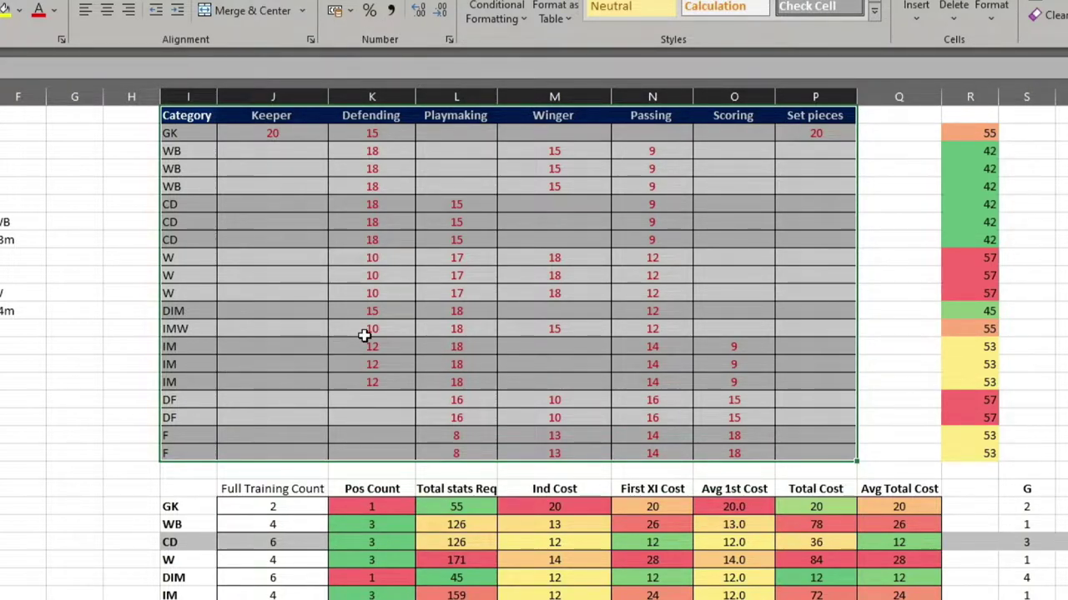
left_click_drag(74, 168, 294, 398)
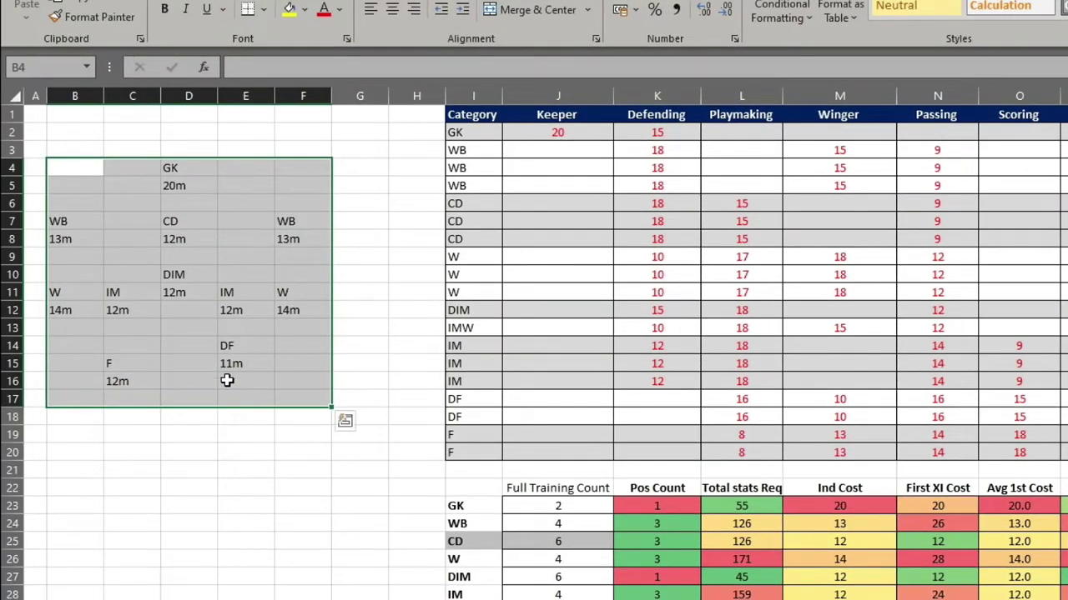
left_click_drag(532, 116, 834, 117)
left_click_drag(554, 142, 1067, 133)
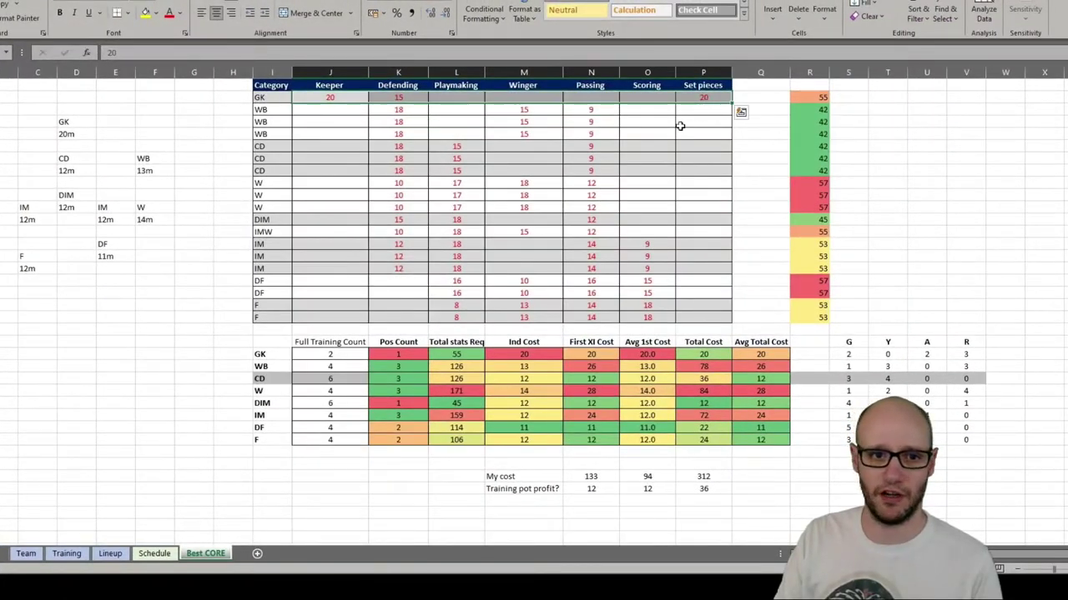
left_click(415, 204)
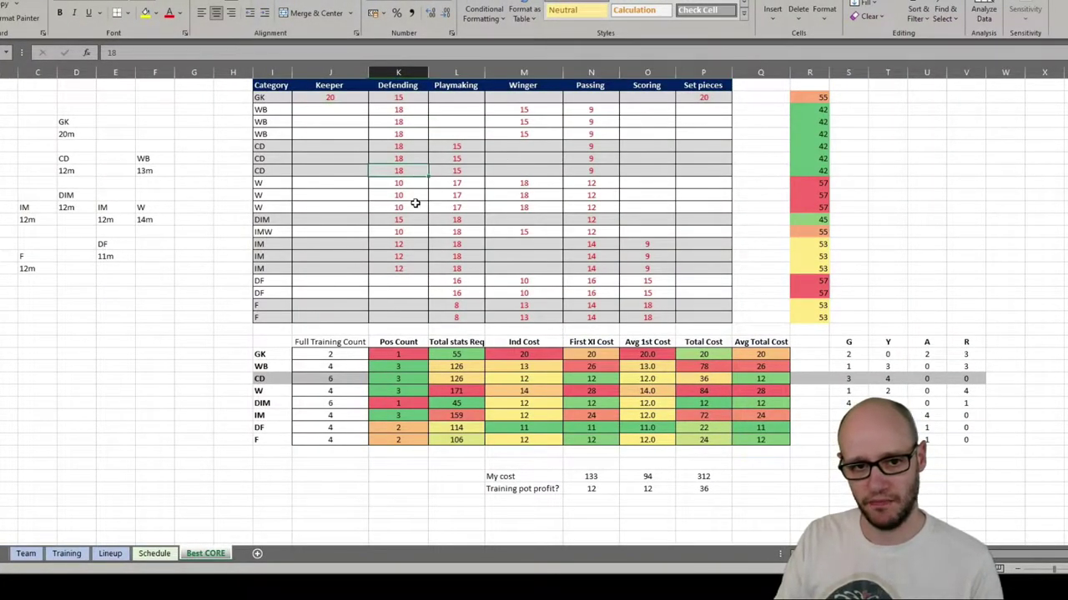
left_click_drag(302, 101, 534, 197)
Compare the formation's per-position costs with the skill values from Keeper to Set pieces in the category table.
left_click(37, 199)
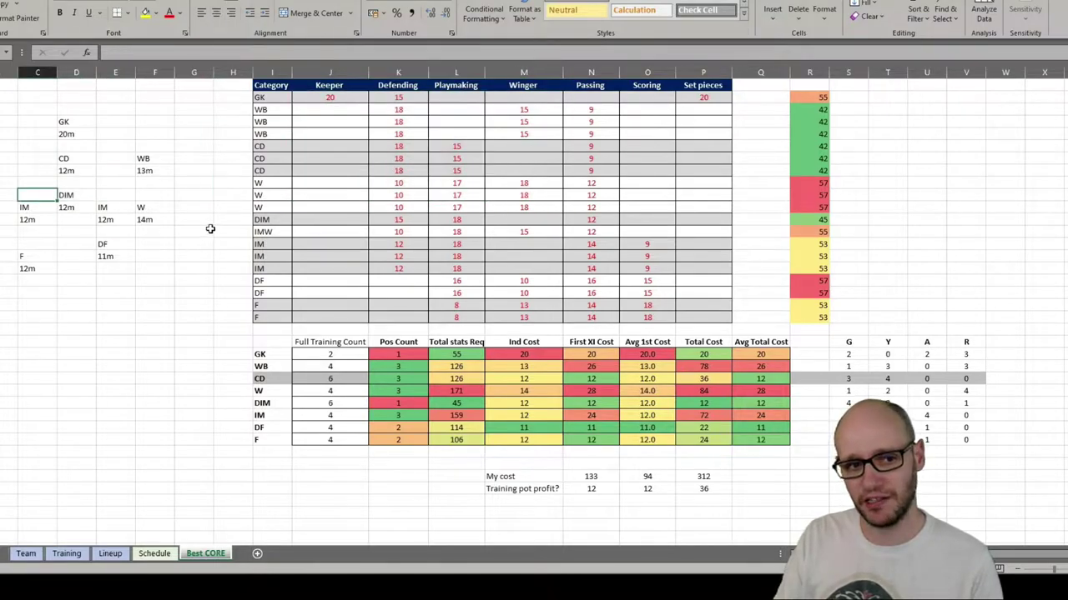
left_click(76, 132)
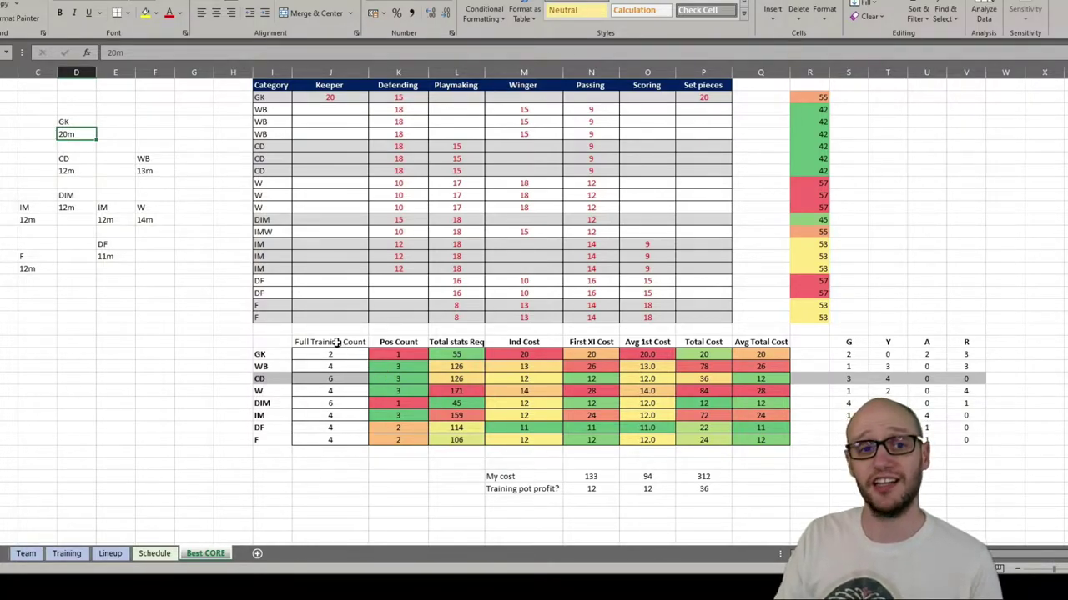
left_click_drag(8, 120, 131, 269)
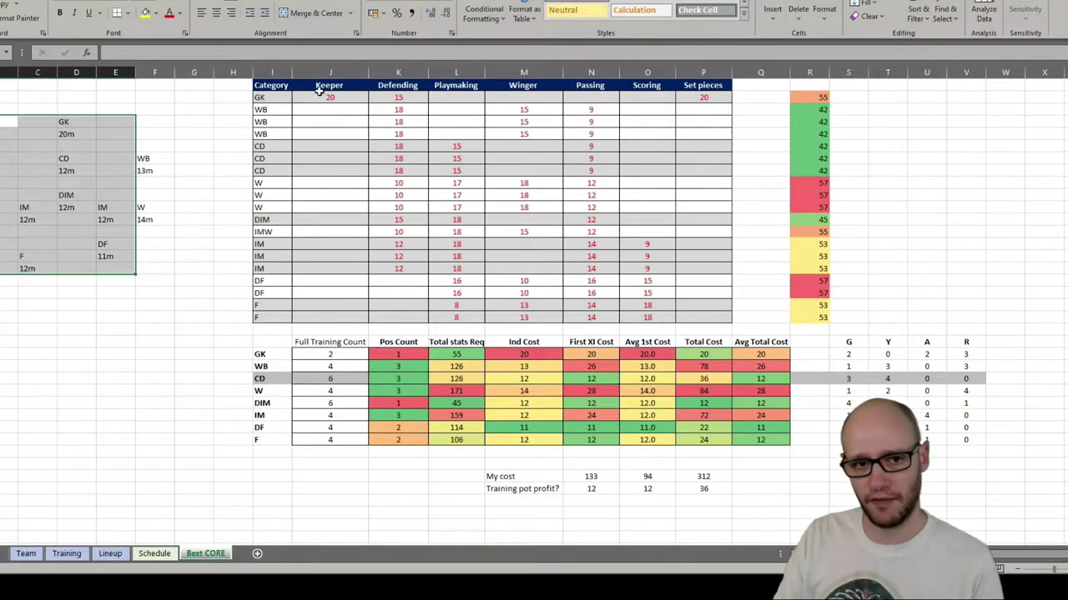
left_click_drag(326, 97, 760, 316)
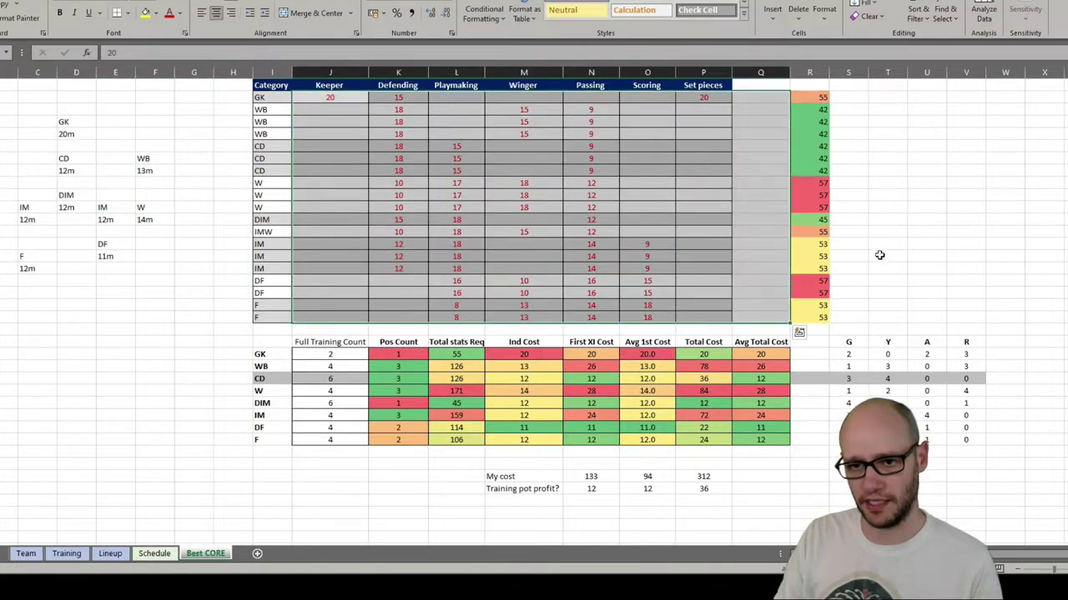
left_click(878, 207)
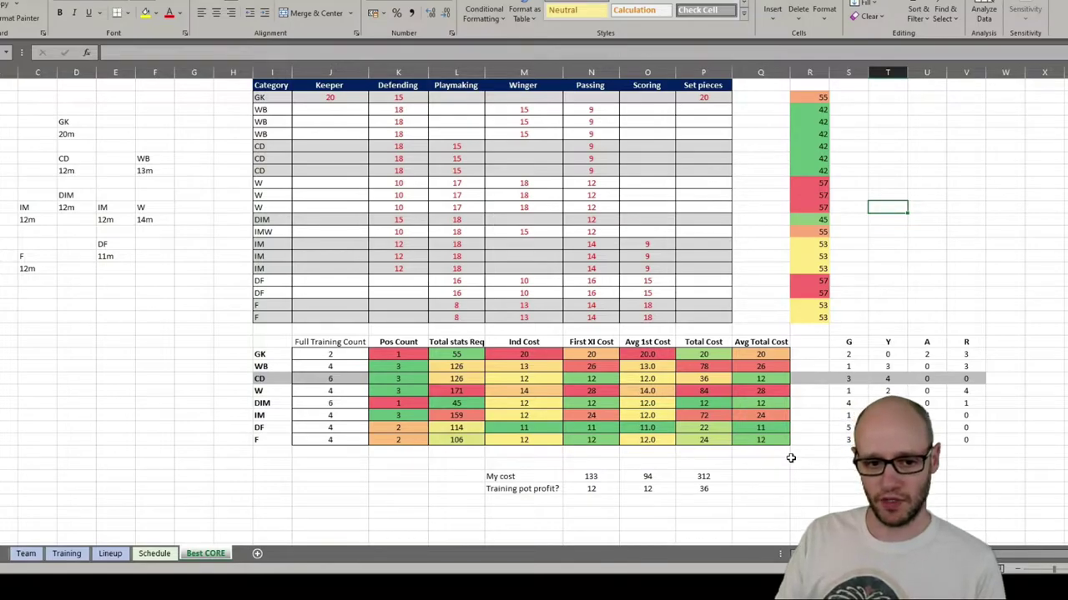
Examine the CD row's G, Y, A and R values in the summary table, focusing on G and Y.
left_click(268, 378)
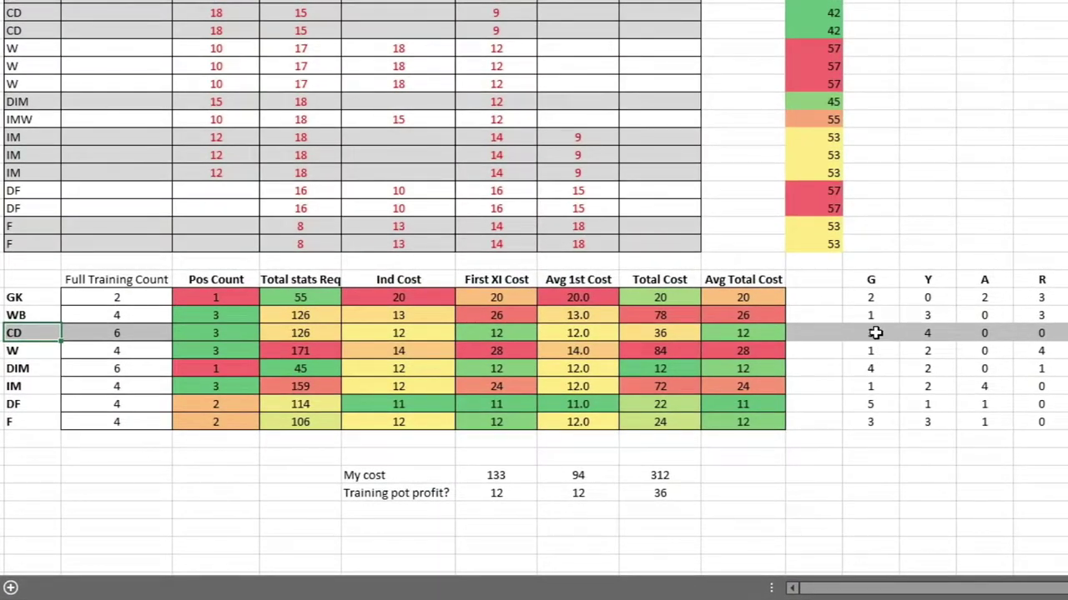
left_click(868, 332)
type("3")
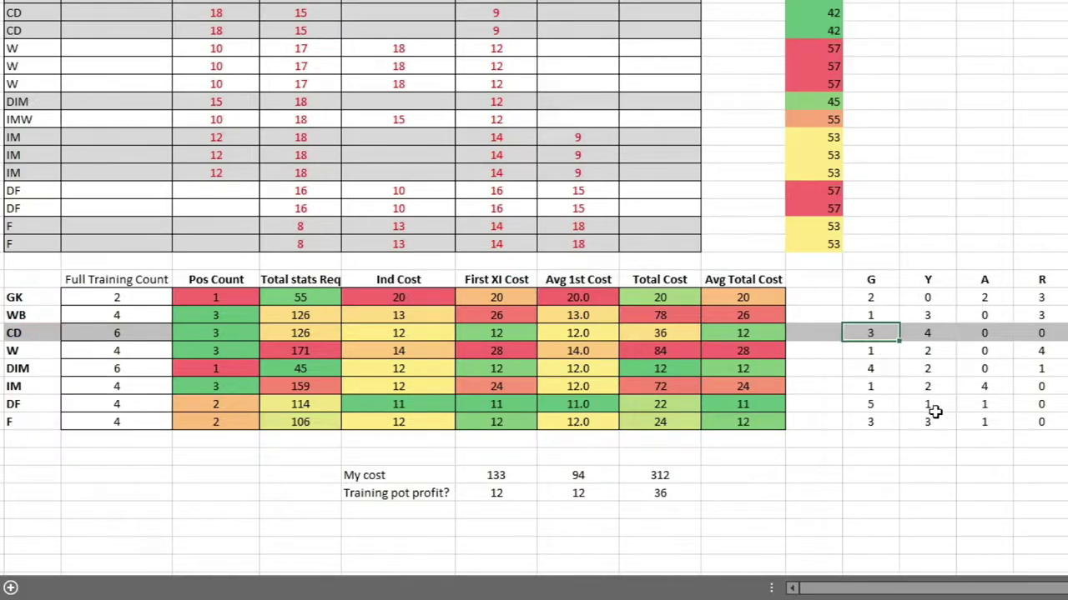
left_click(929, 333)
left_click(986, 330)
left_click(1055, 338)
left_click(1024, 475)
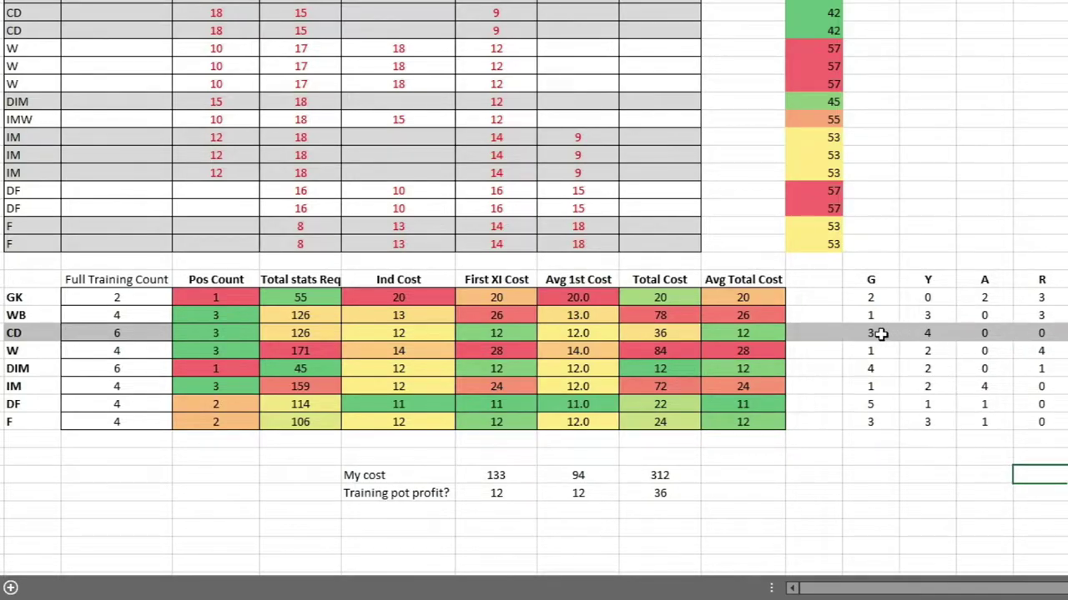
left_click_drag(881, 333, 920, 338)
type("3\t4")
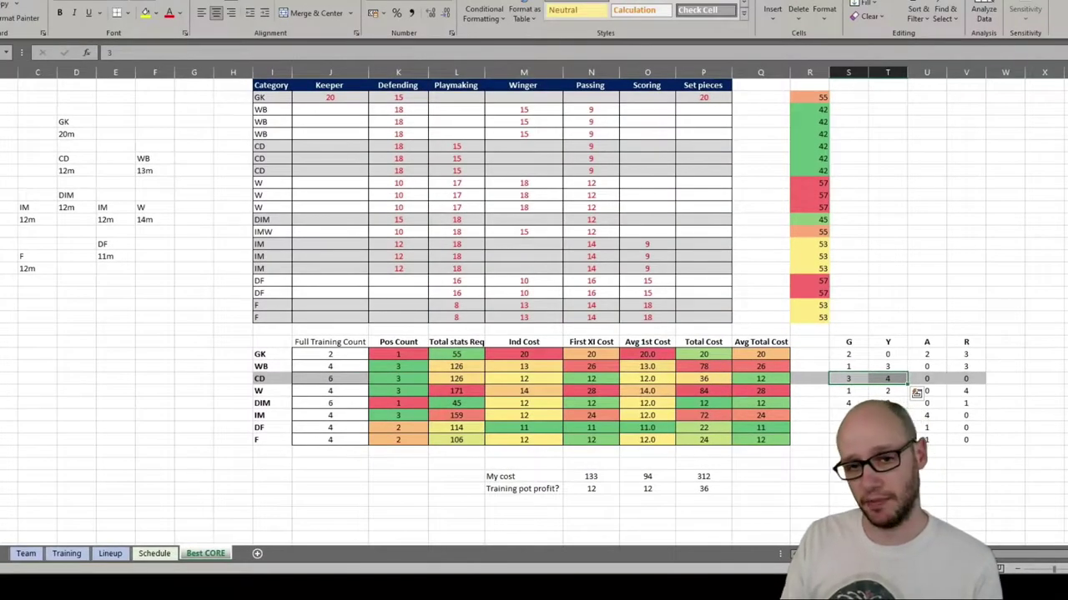
left_click(887, 476)
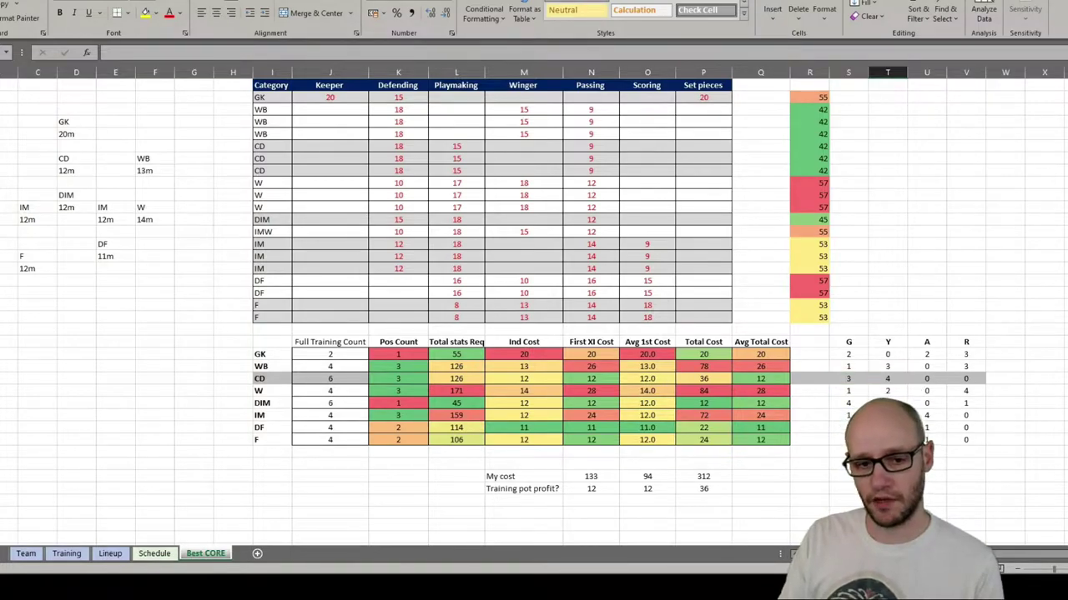
Check the WB position's Full Training Count and the Winger values of the three WB rows.
left_click(305, 369)
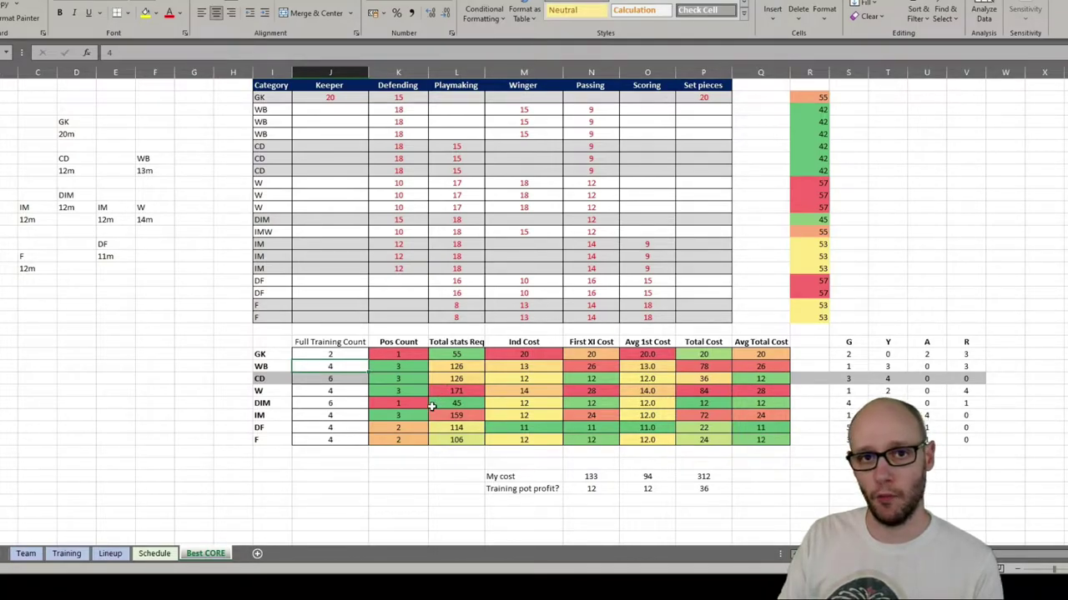
left_click_drag(527, 112, 524, 131)
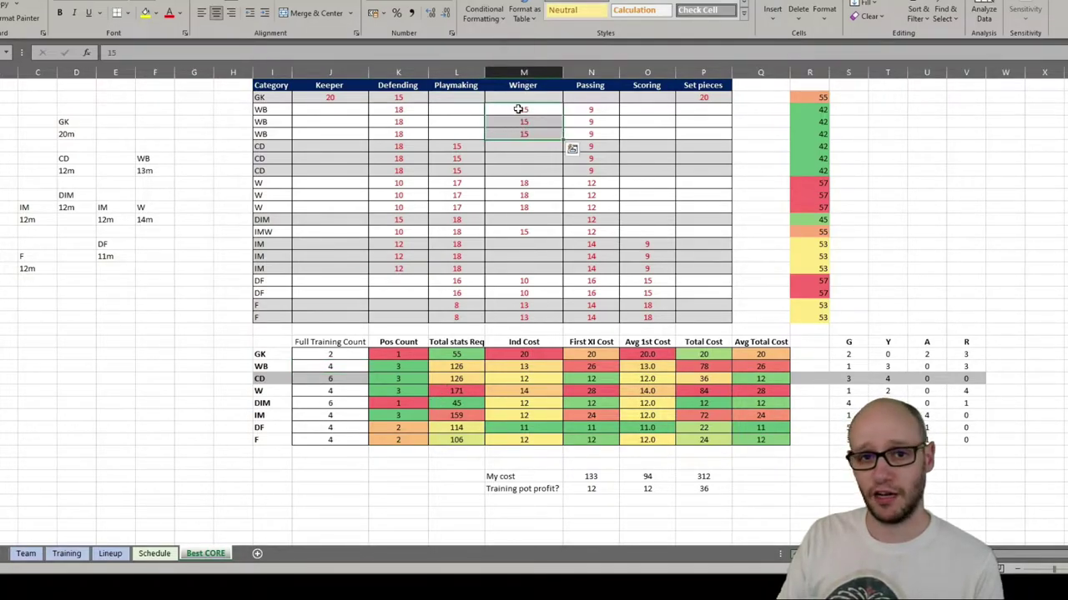
left_click(548, 157)
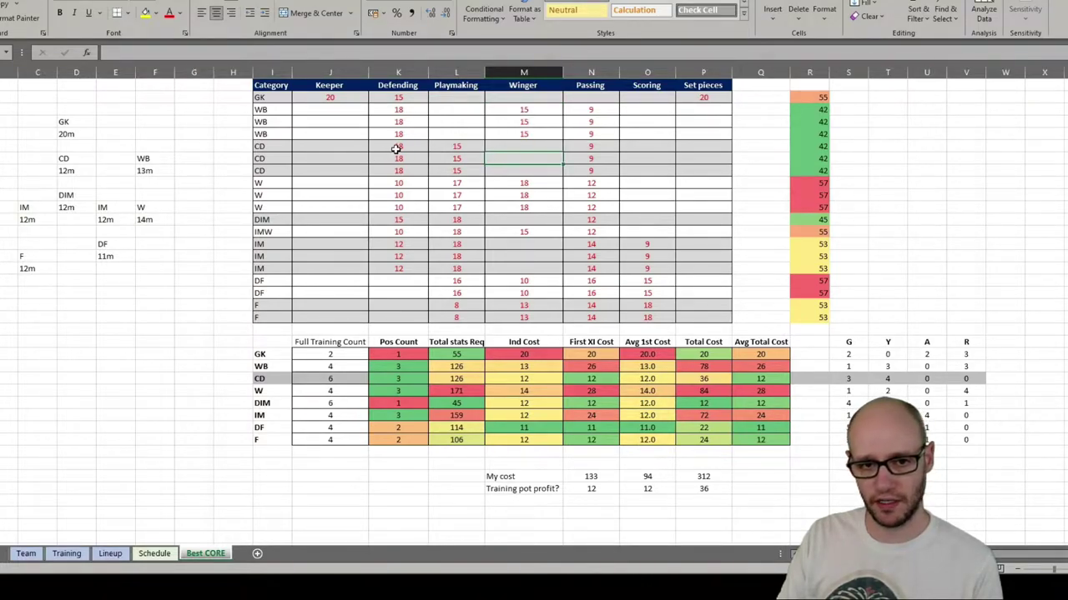
Examine the Defending, Playmaking and Passing values of the three CD rows in the category table.
left_click_drag(396, 146, 395, 171)
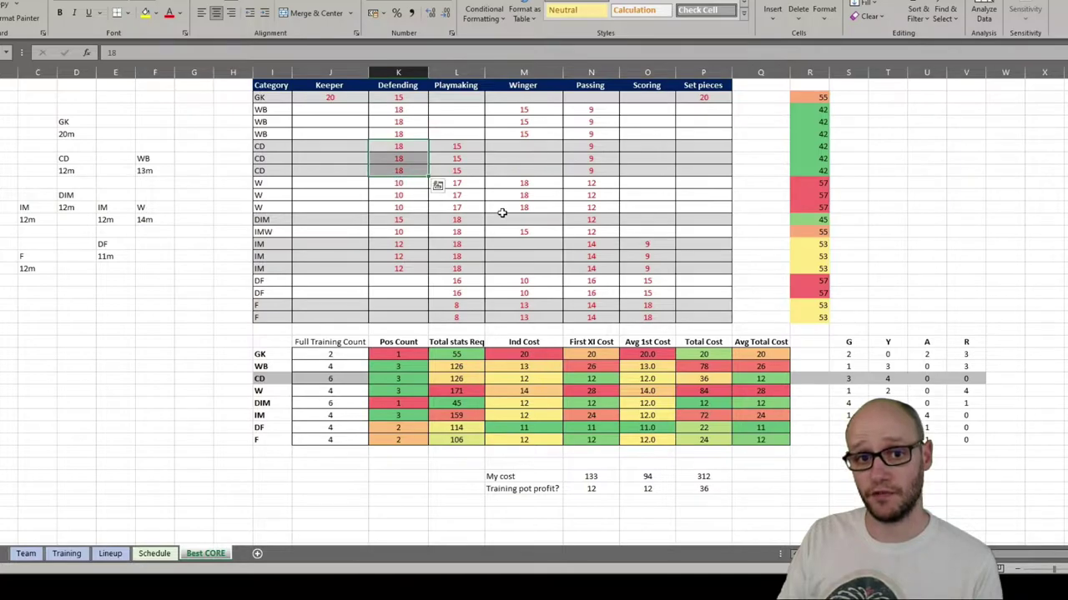
left_click_drag(463, 148, 465, 171)
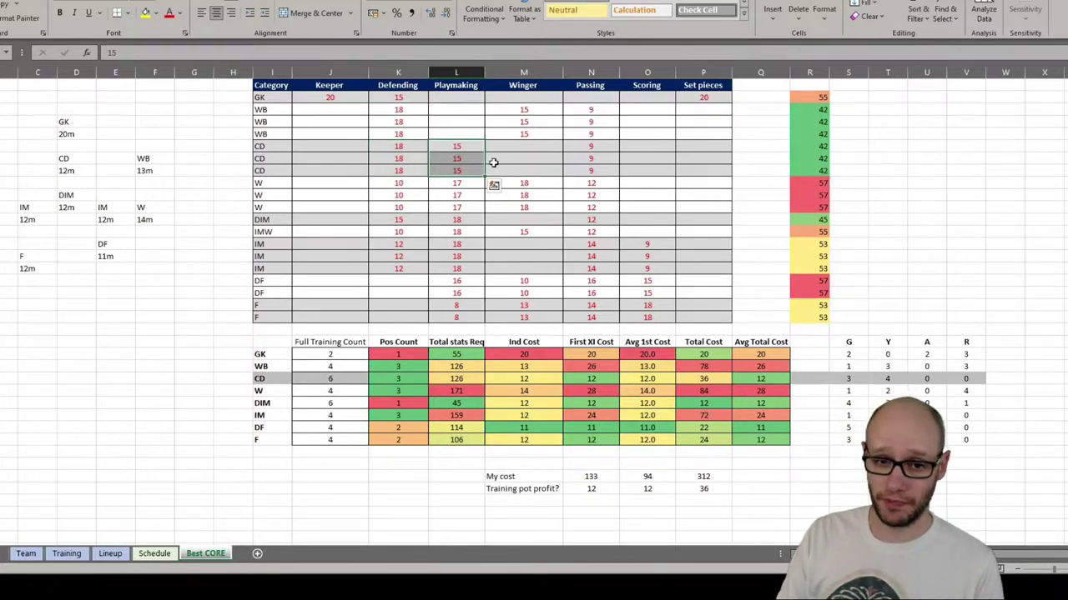
left_click_drag(398, 147, 400, 171)
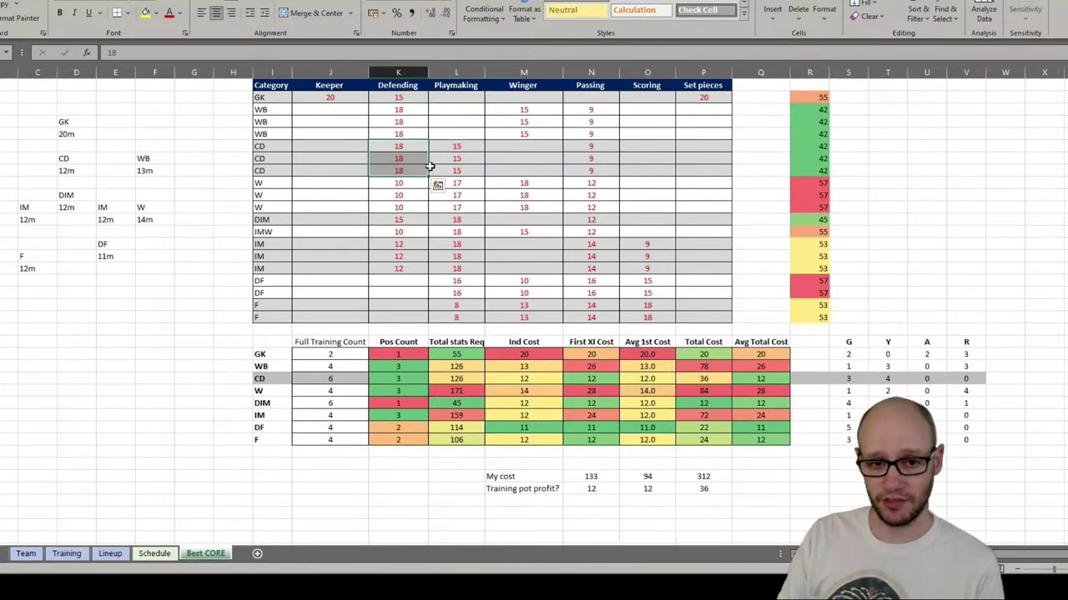
left_click_drag(456, 146, 457, 171)
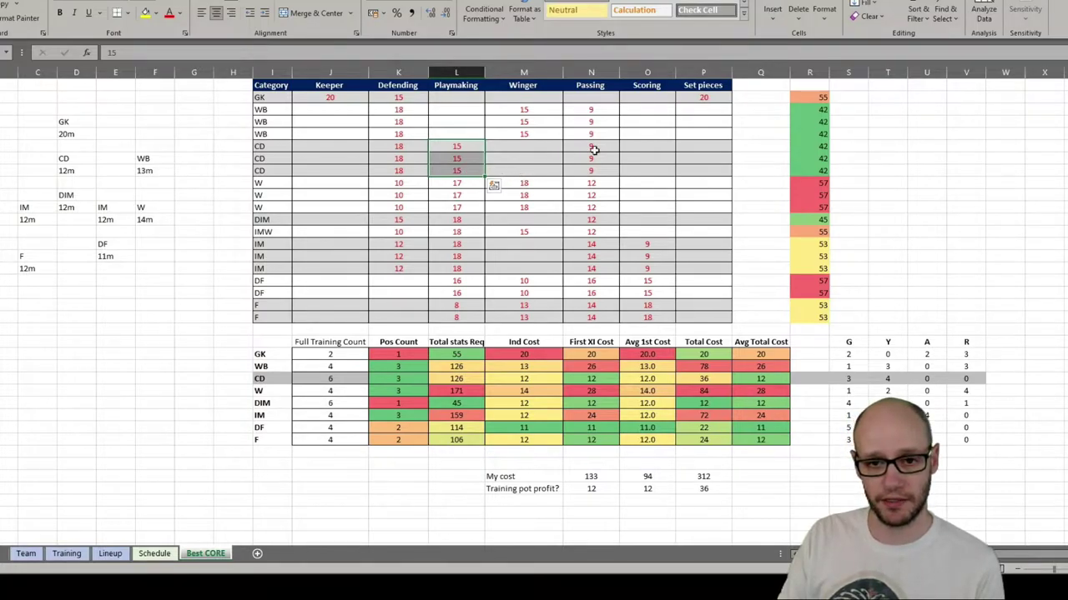
left_click_drag(596, 146, 619, 170)
key("ctrl+v")
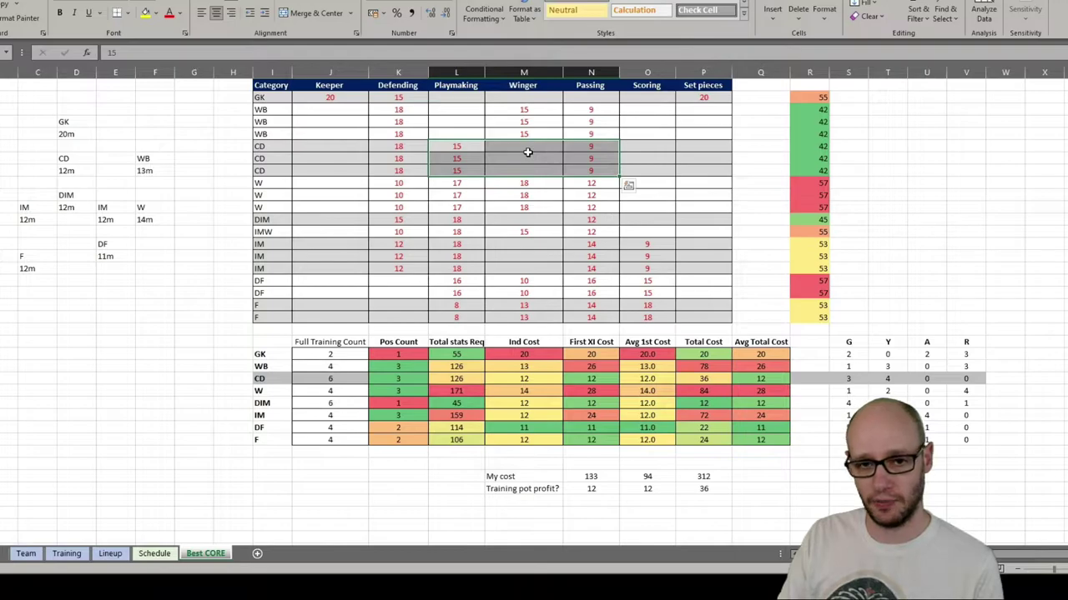
left_click_drag(460, 148, 565, 169)
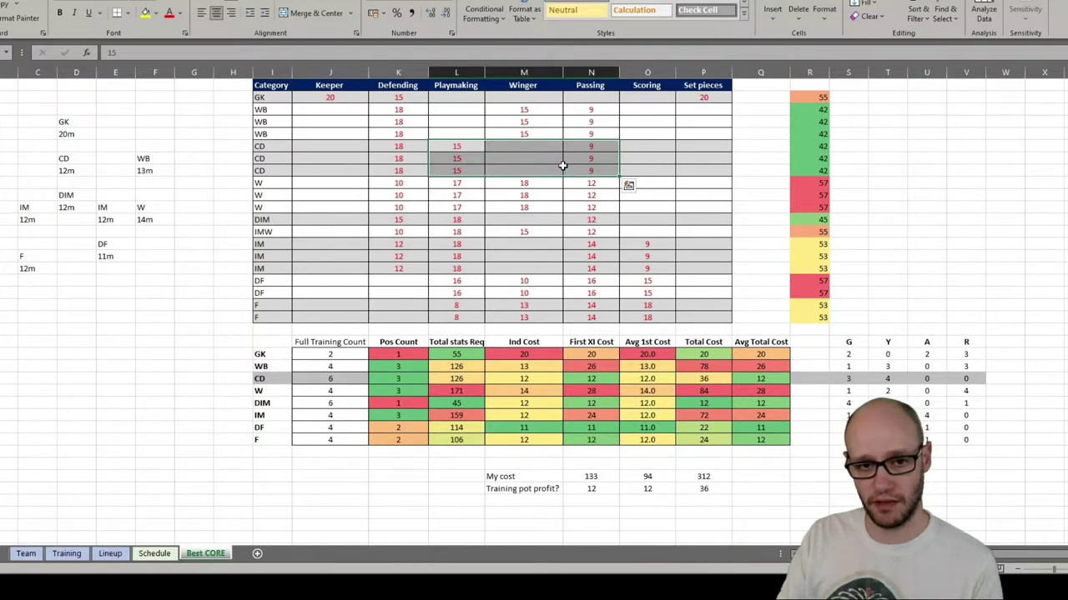
left_click_drag(394, 144, 585, 169)
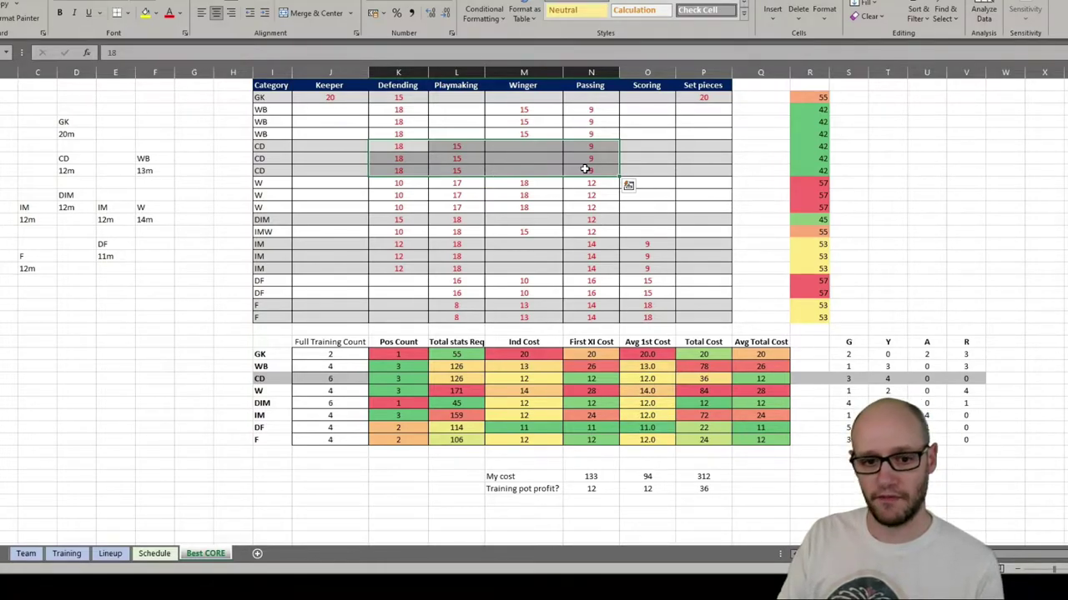
Check the Full Training Count of CD and DIM, and review the three complete CD rows in the category table.
left_click(345, 381)
left_click(345, 406)
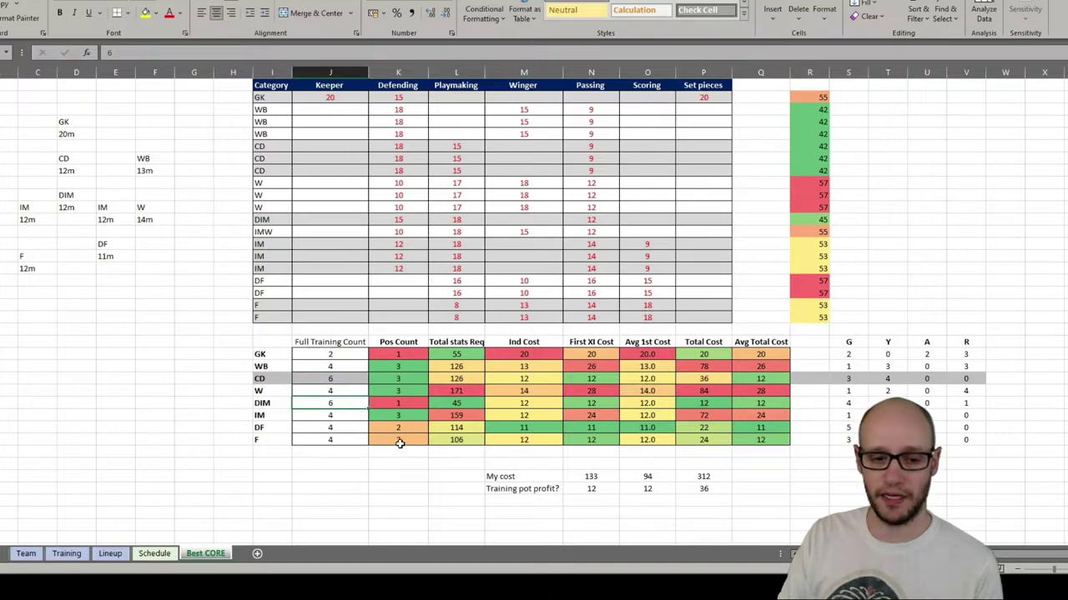
left_click(703, 244)
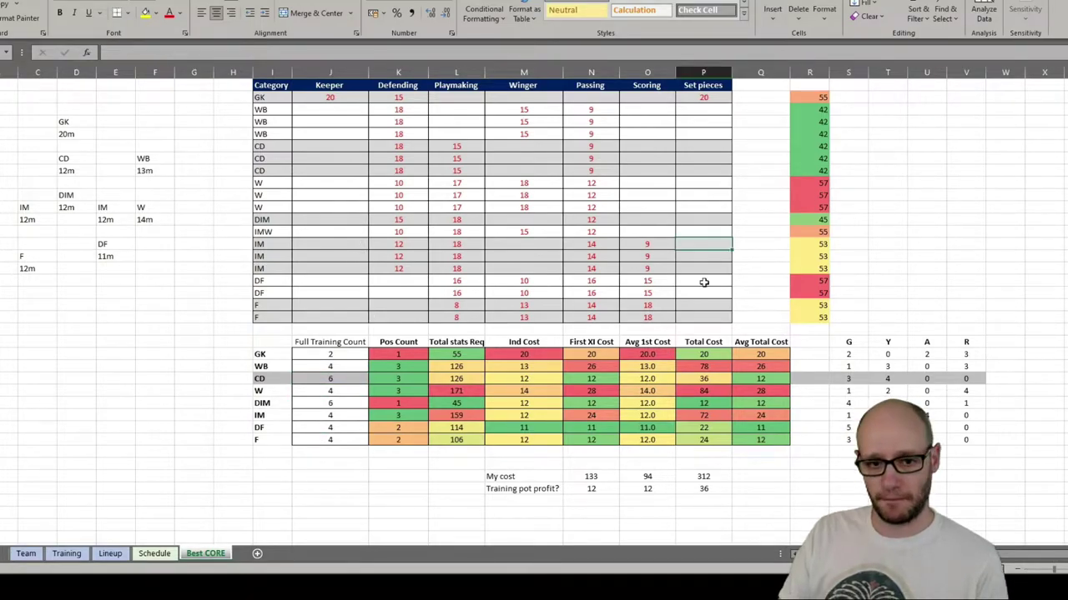
left_click_drag(281, 146, 727, 170)
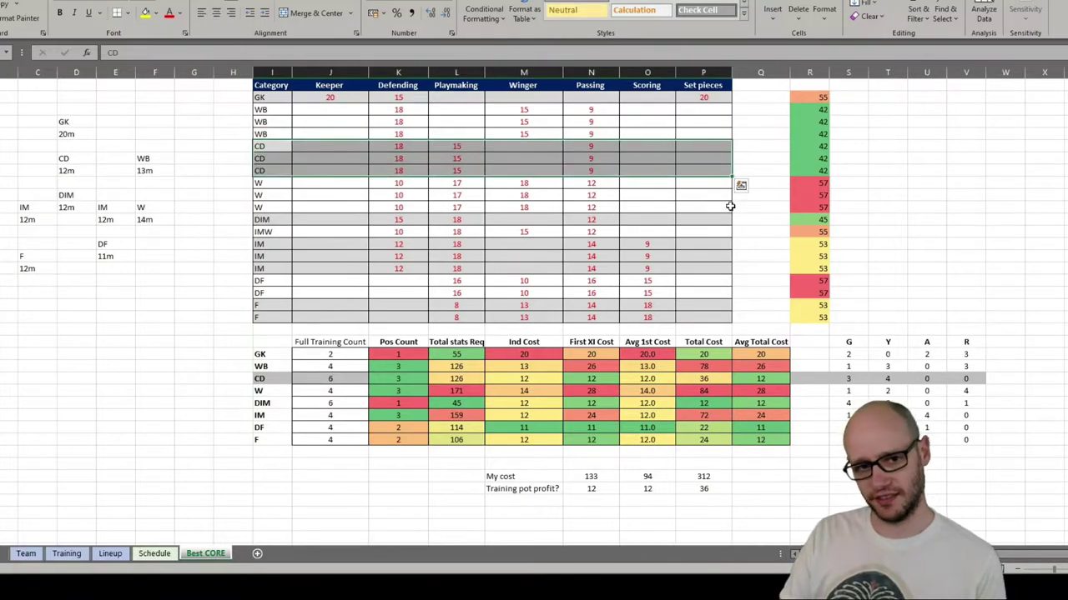
left_click(878, 231)
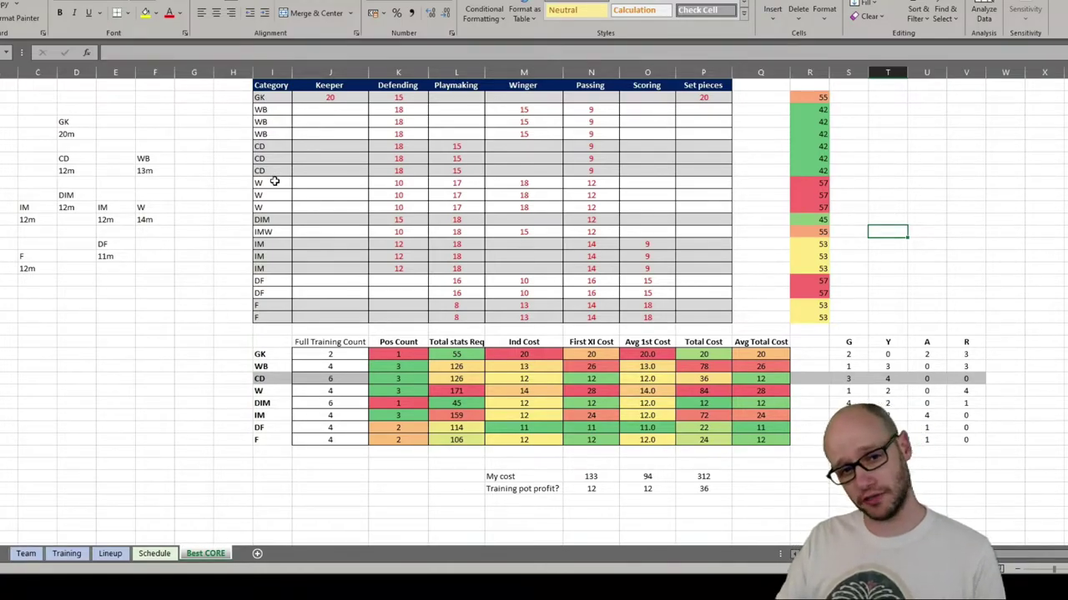
Compare the W, CD and WB rows in the category table, including the WB rows' Winger values.
left_click_drag(274, 181, 704, 218)
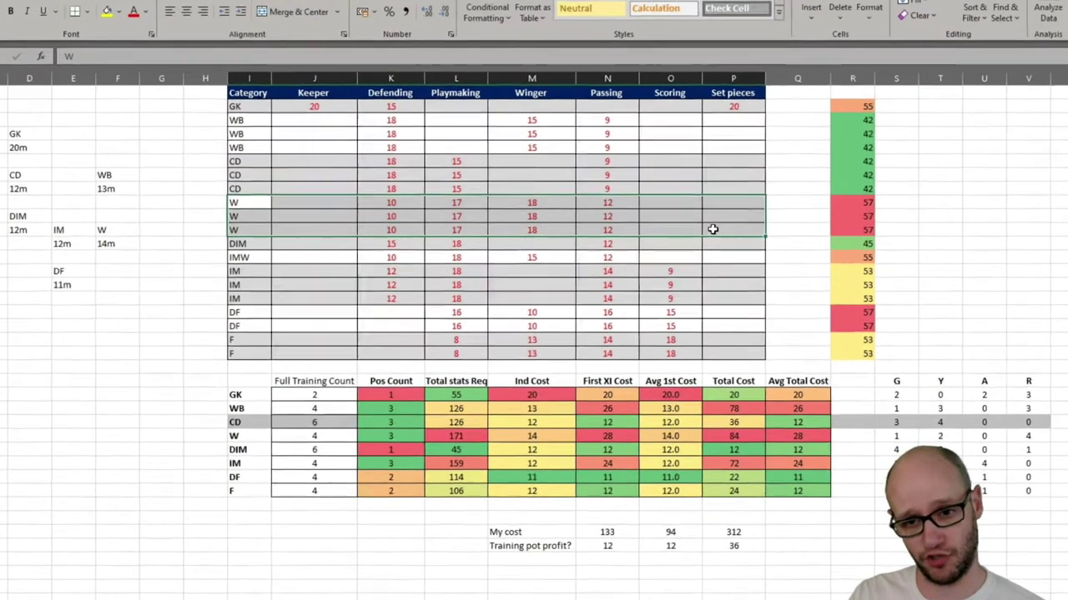
left_click(809, 207)
left_click_drag(187, 196, 386, 205)
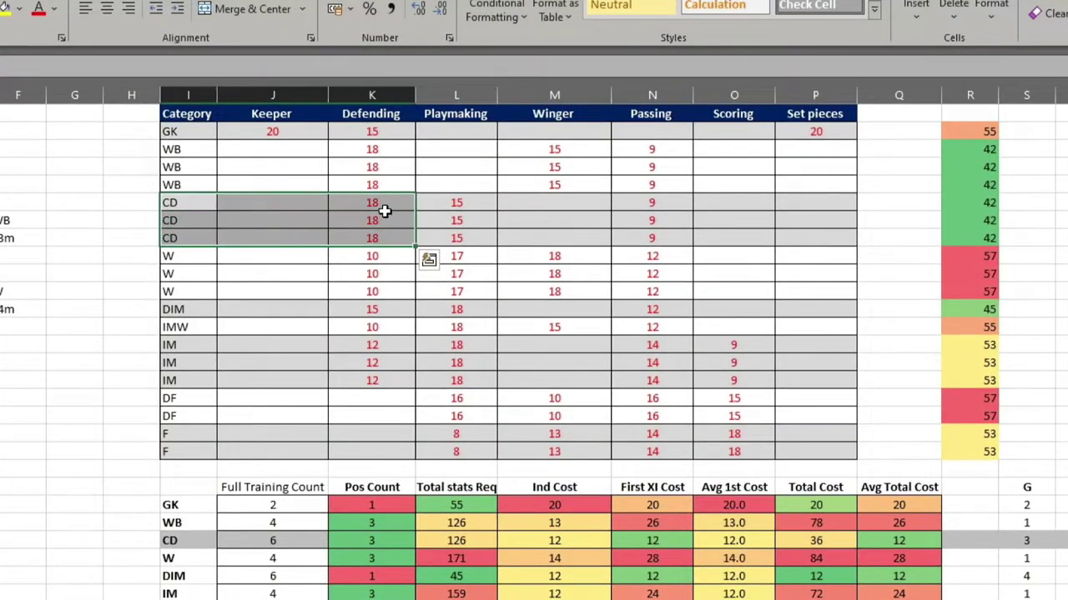
left_click_drag(200, 203, 198, 238)
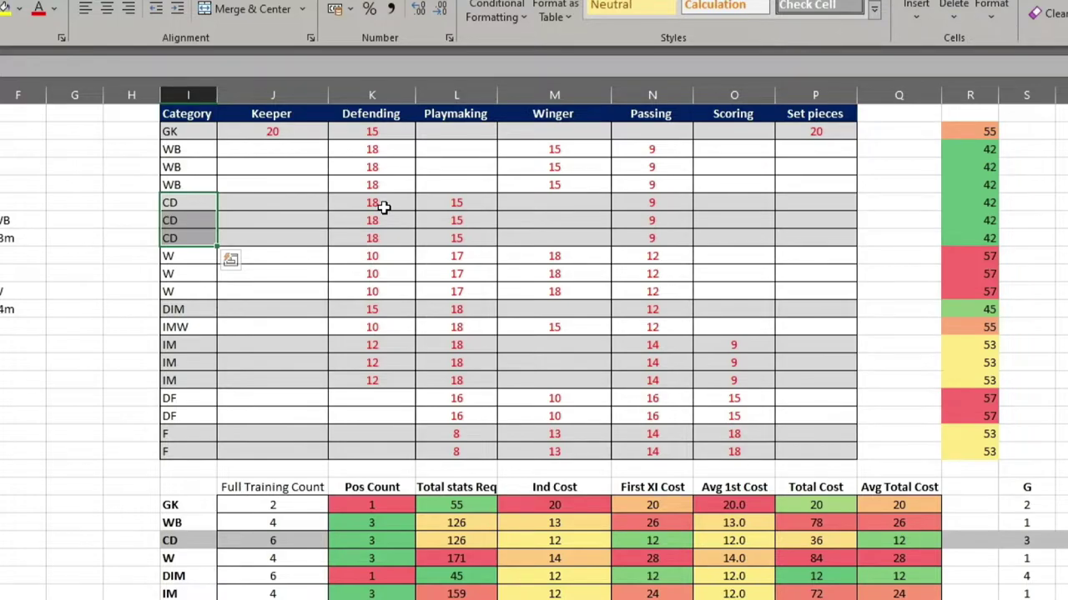
left_click_drag(178, 158, 182, 182)
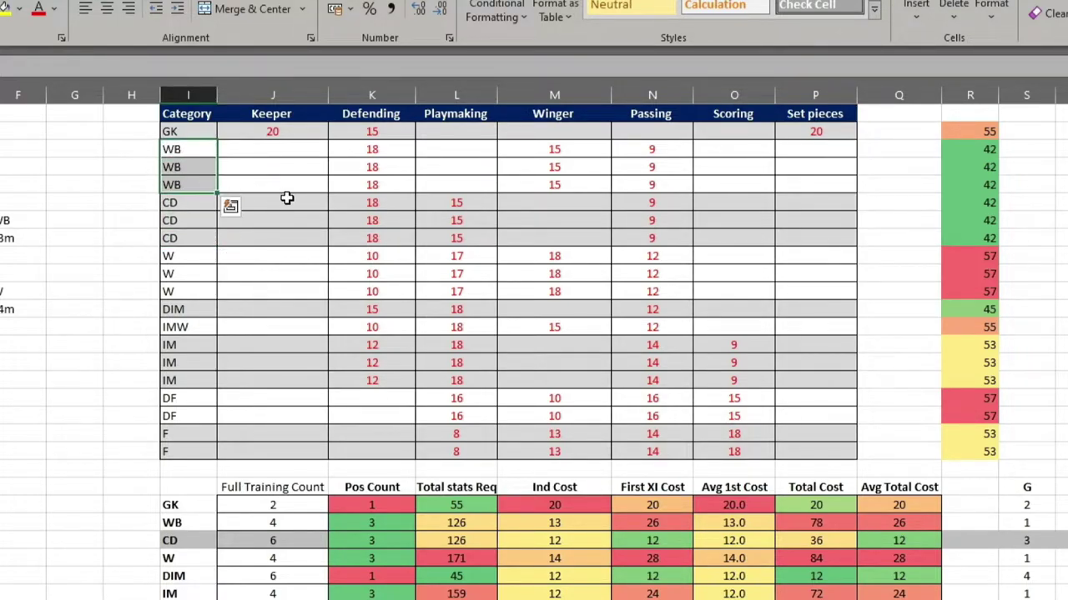
left_click_drag(557, 152, 572, 183)
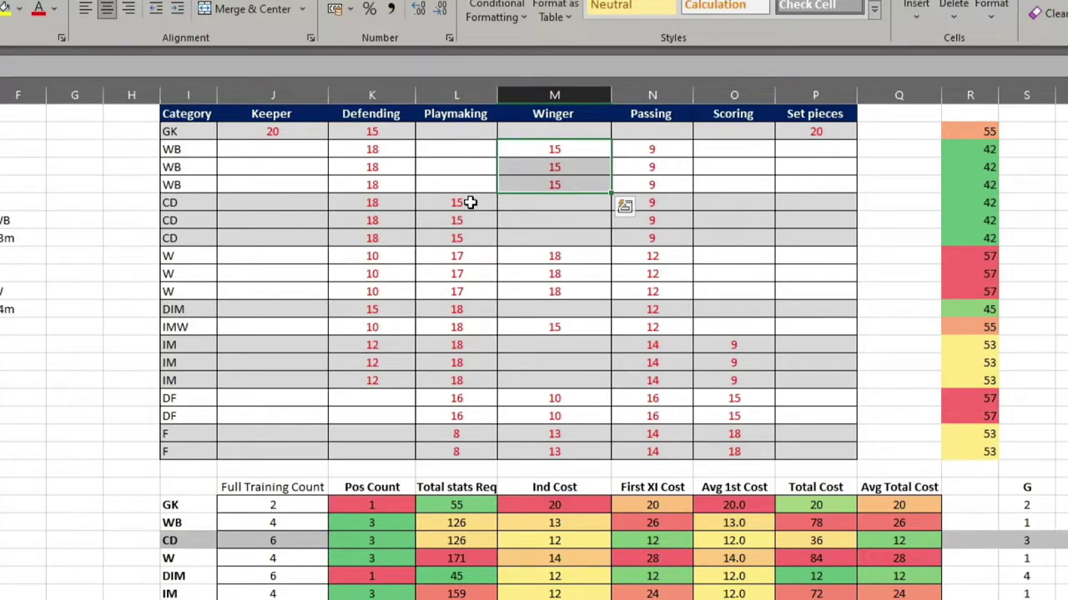
Check the CD Playmaking values, and review the outlined slots and outer row A players of the Training sheet's CD lineup.
left_click_drag(472, 205, 467, 227)
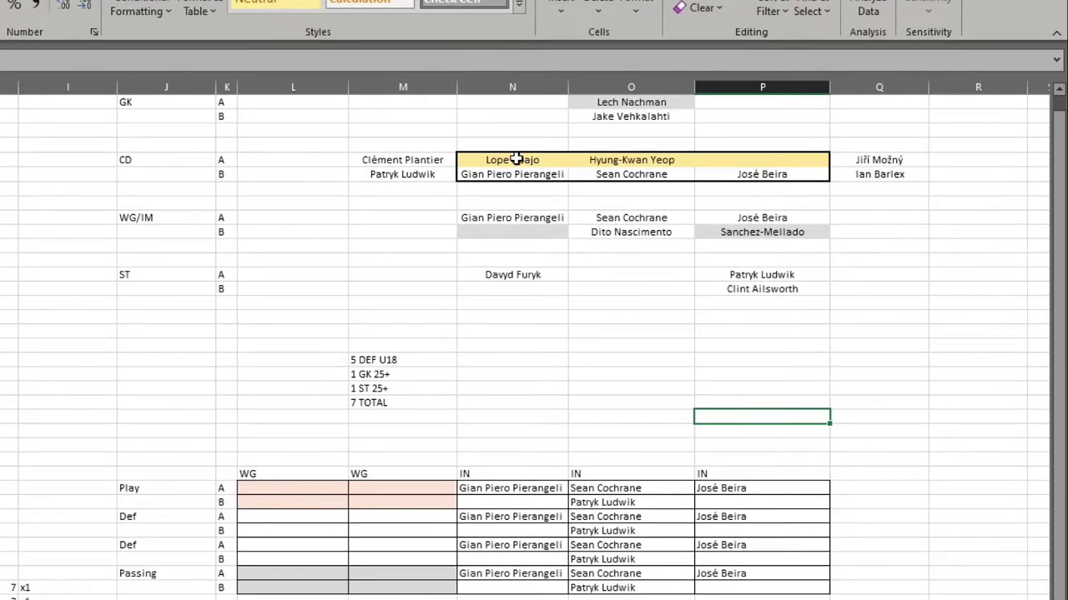
left_click_drag(516, 159, 779, 178)
left_click_drag(658, 171, 753, 179)
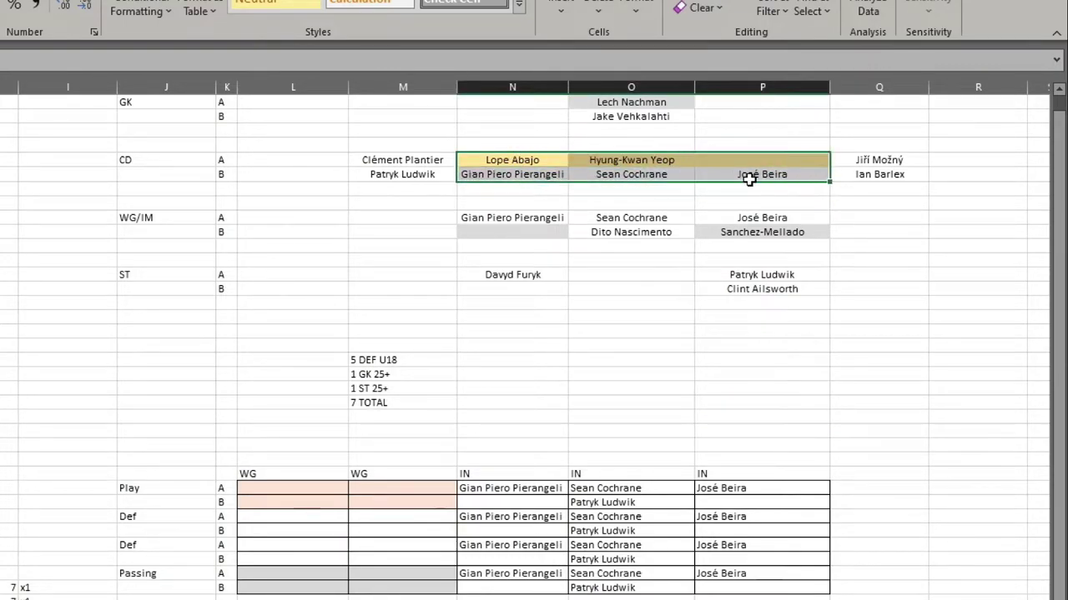
left_click(432, 159)
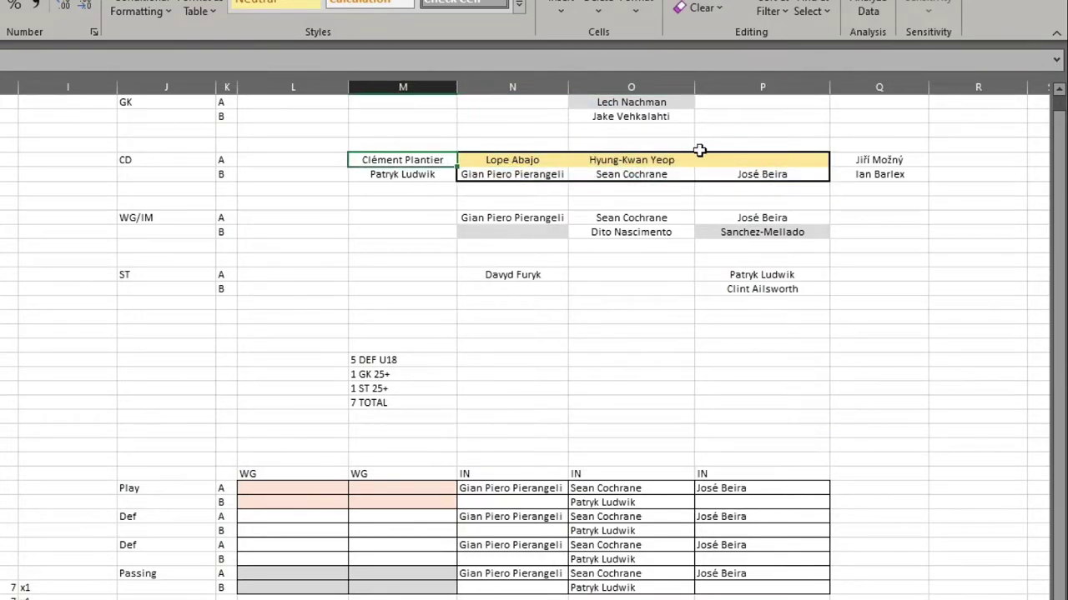
left_click(899, 158, "ctrl")
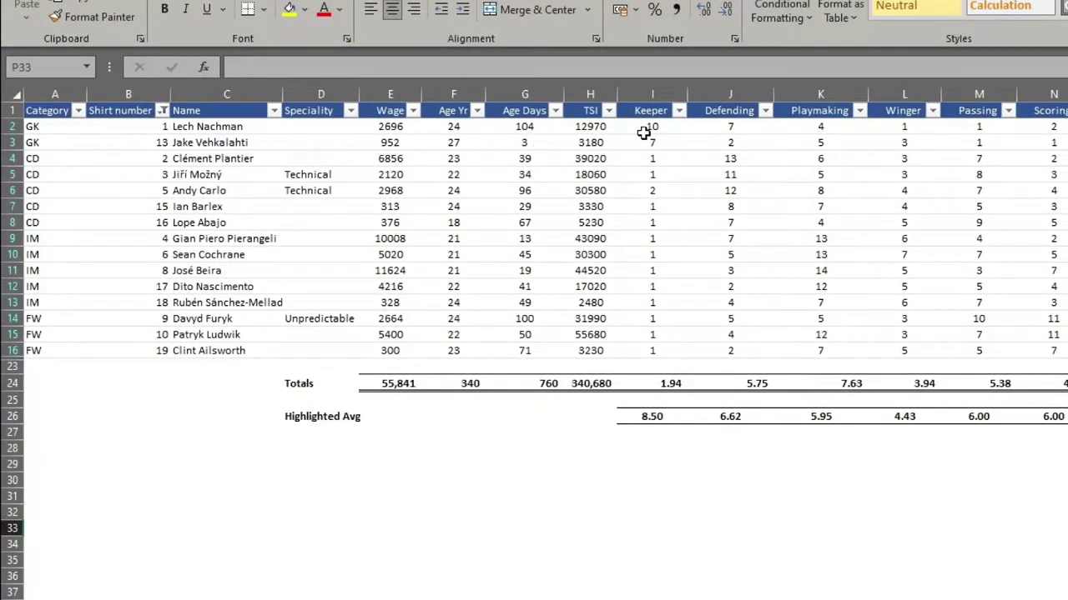
On the Team sheet, check the Defending values of the first two CD players and the full row of shirt number 5.
left_click(734, 159)
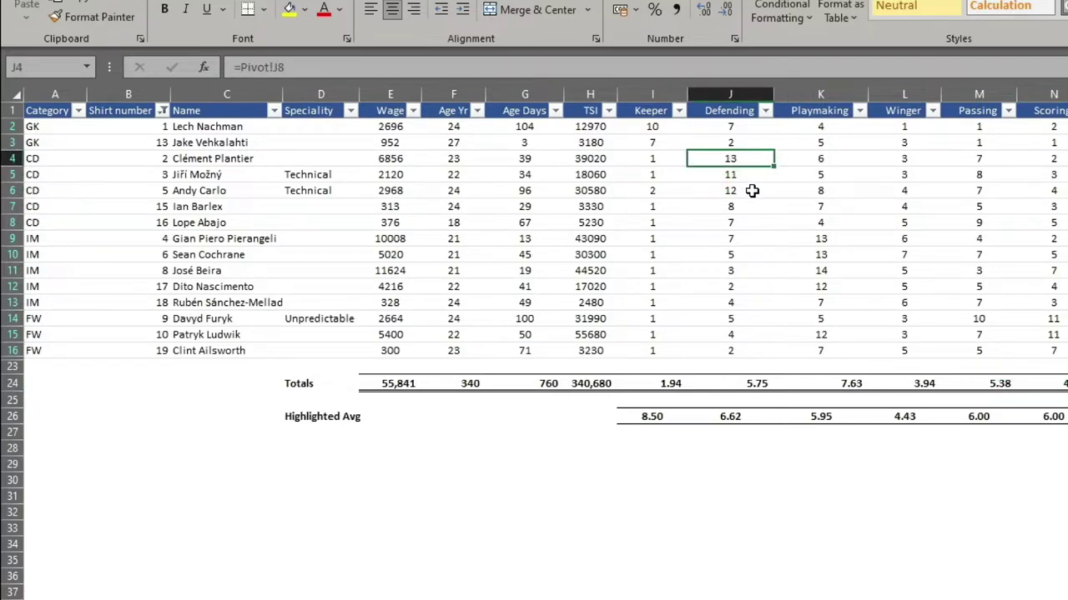
left_click(740, 177)
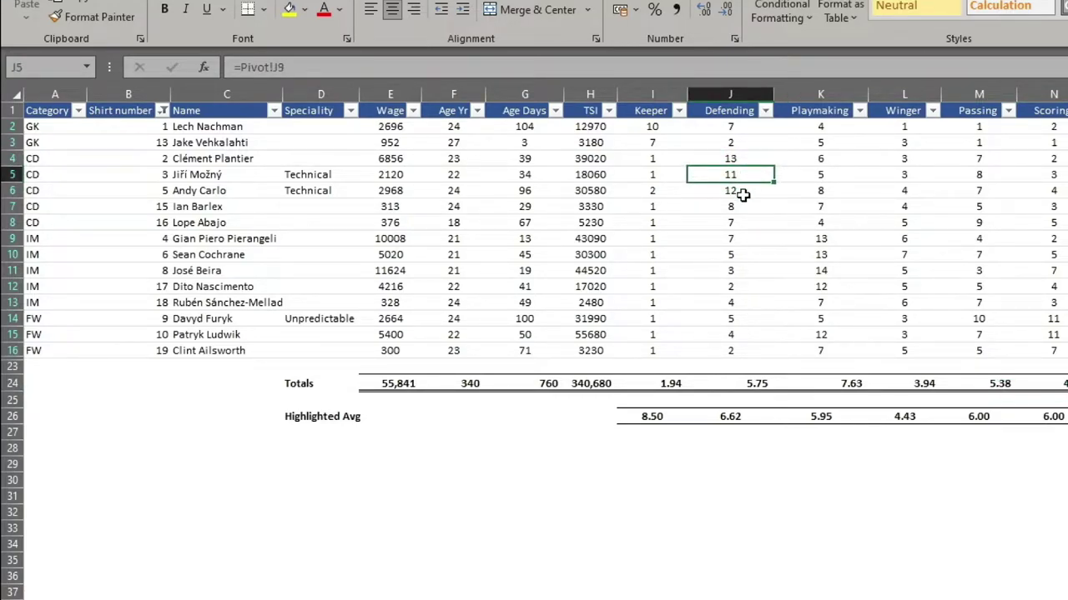
left_click(13, 191)
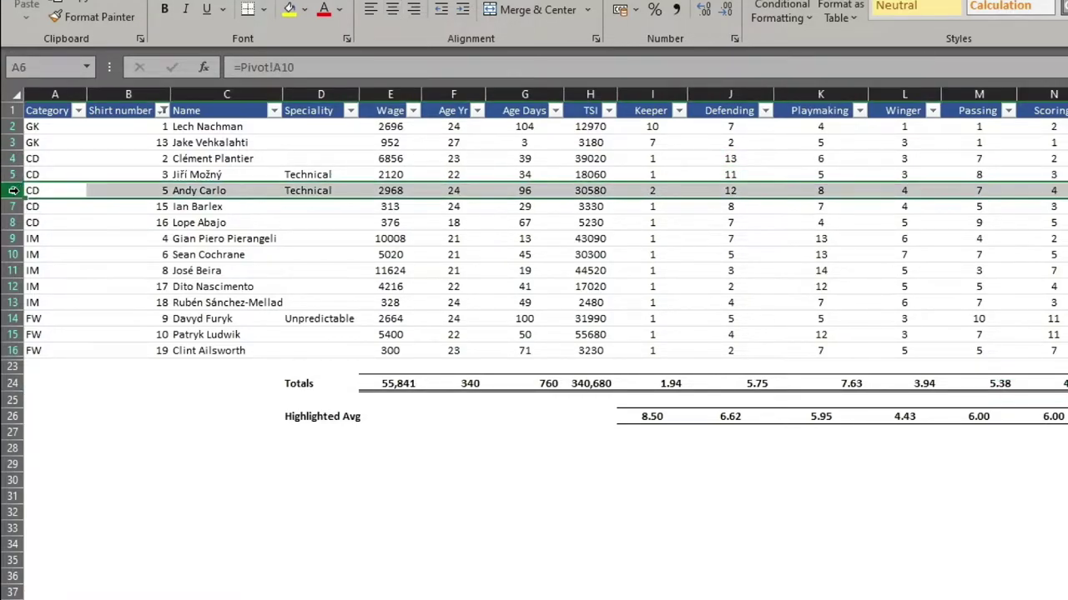
left_click(216, 190)
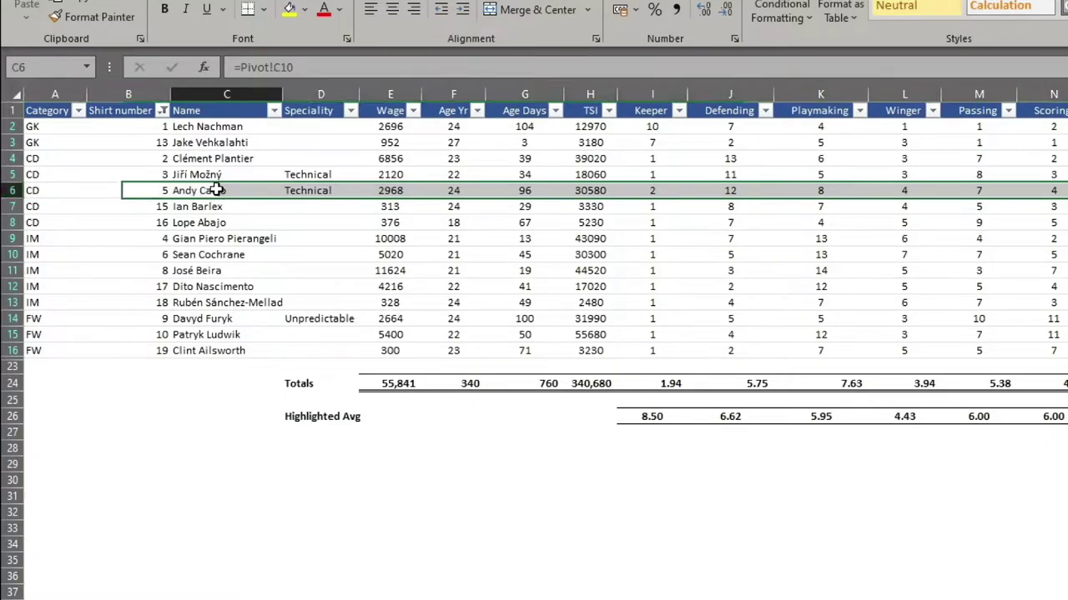
left_click(454, 191)
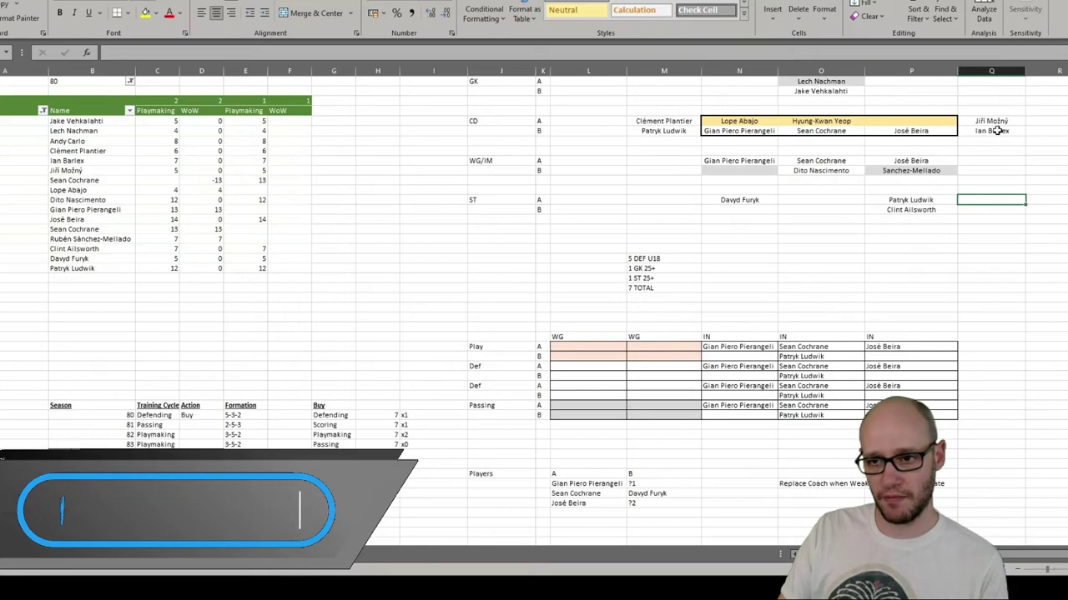
On the Training sheet, check the outer players of CD row B and the two forwards in ST row A.
left_click(998, 131)
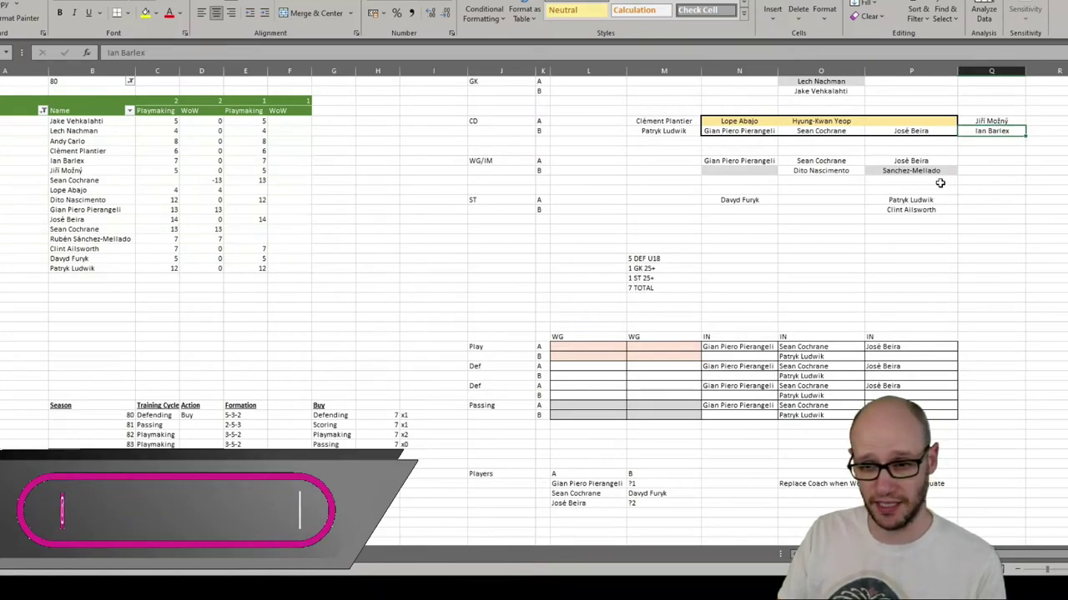
left_click(666, 209)
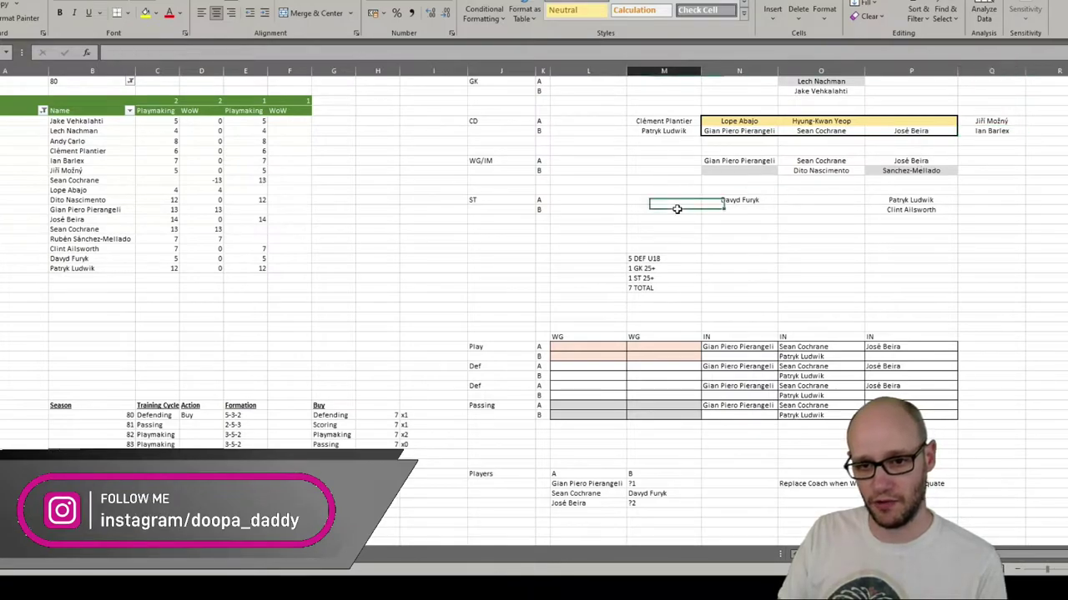
left_click(672, 133)
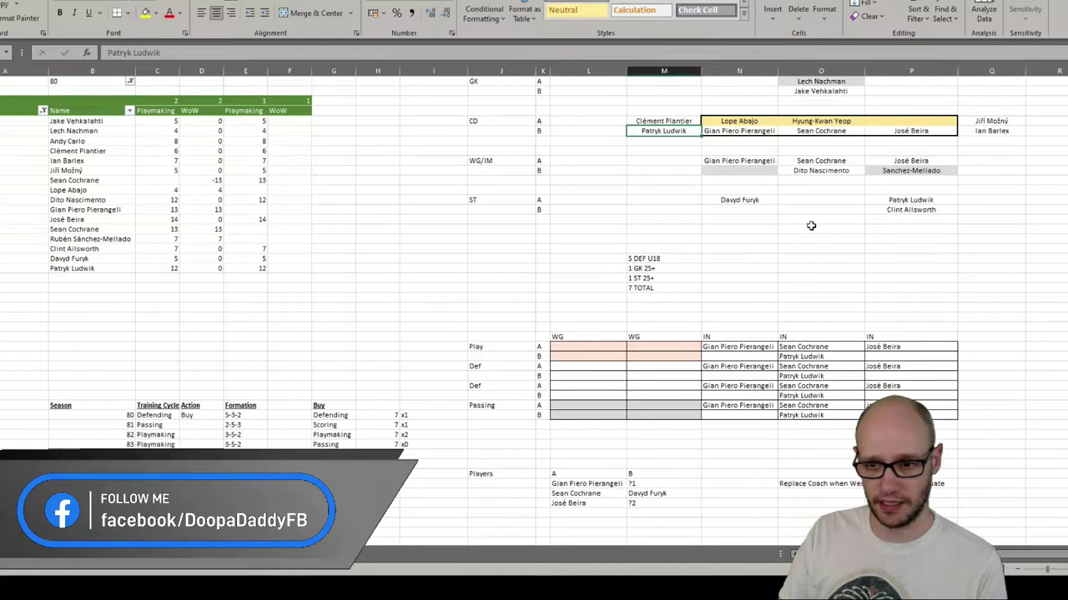
left_click(917, 202)
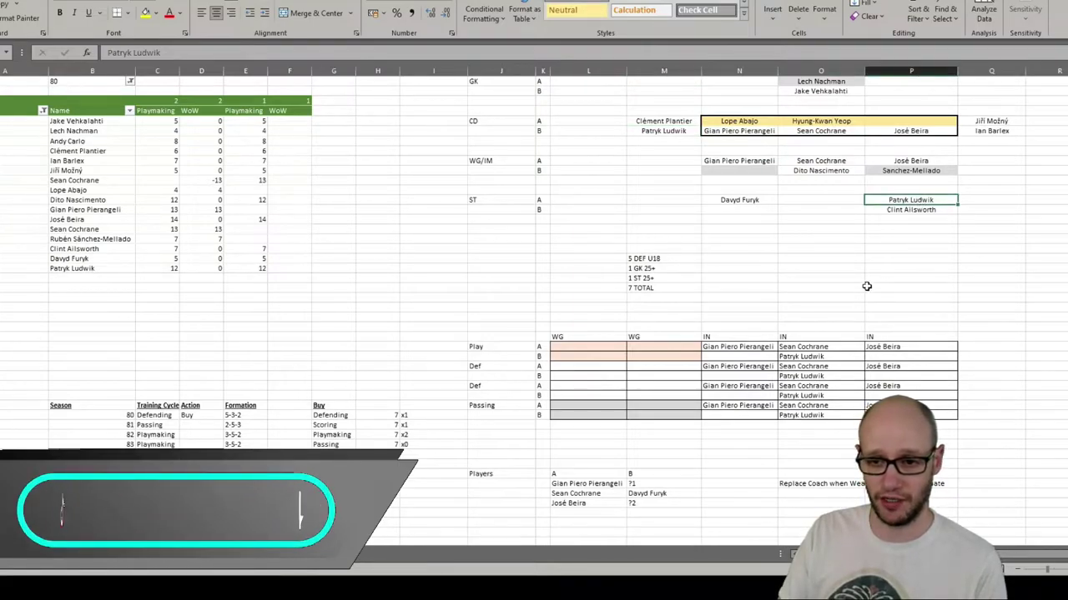
left_click(867, 286)
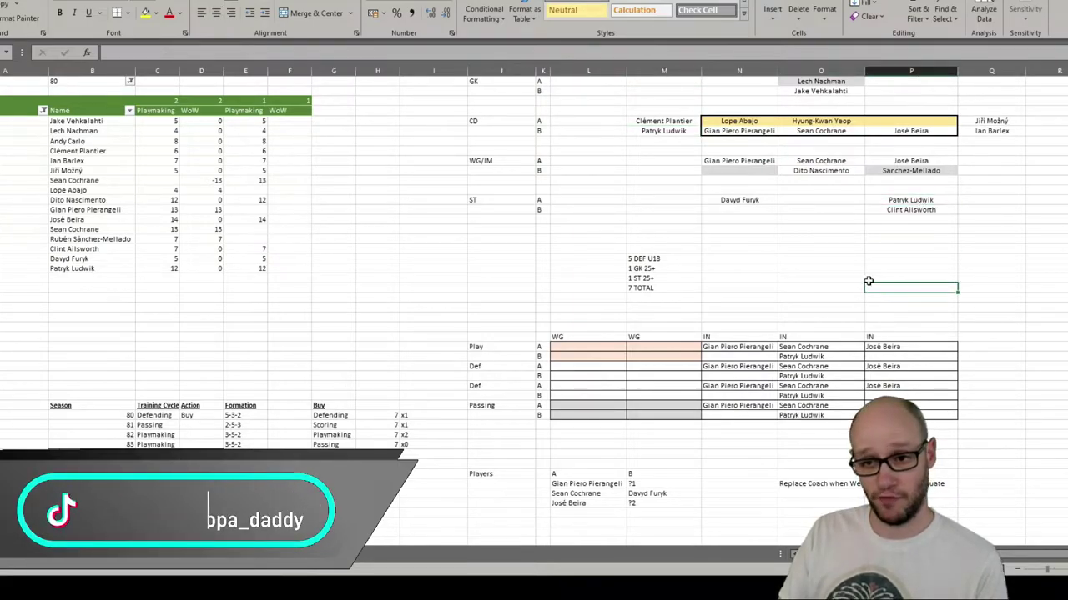
left_click(759, 201)
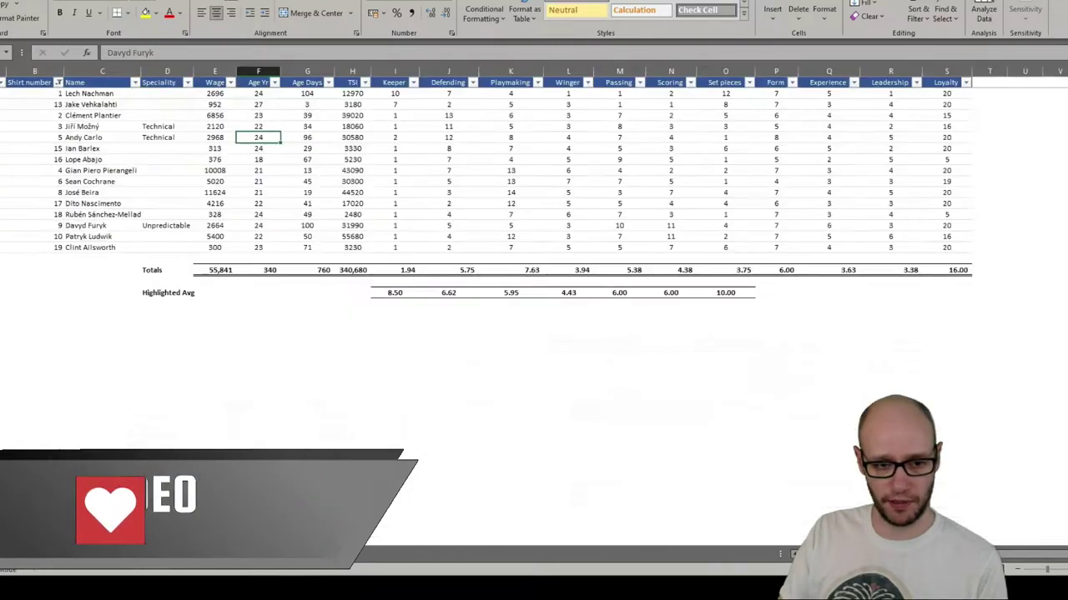
On the Team sheet, check the Scoring and Playmaking values of the forward with shirt number 10.
left_click(117, 236)
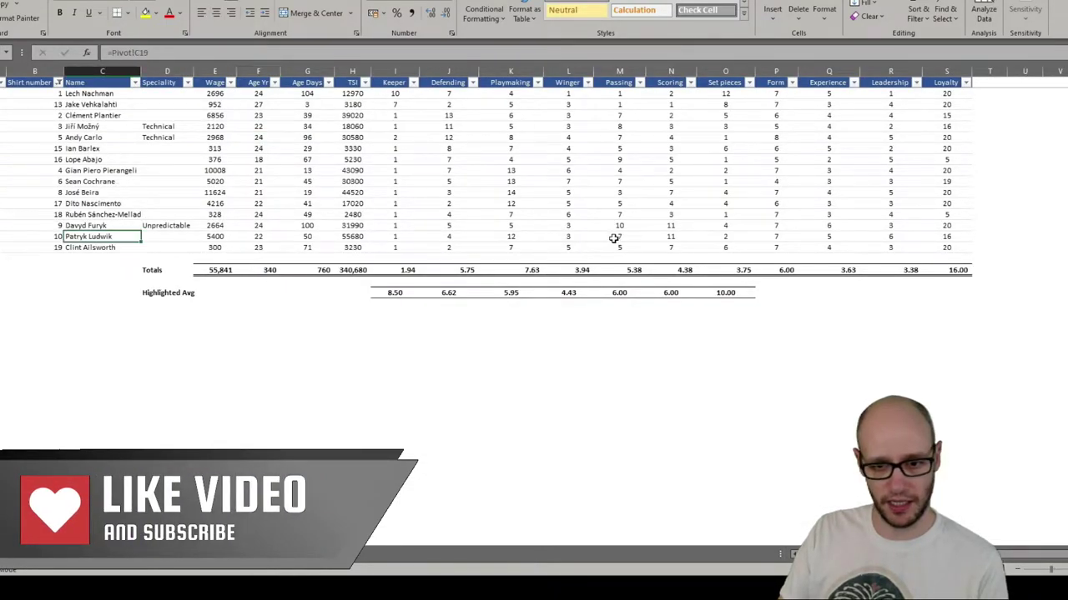
left_click(677, 236)
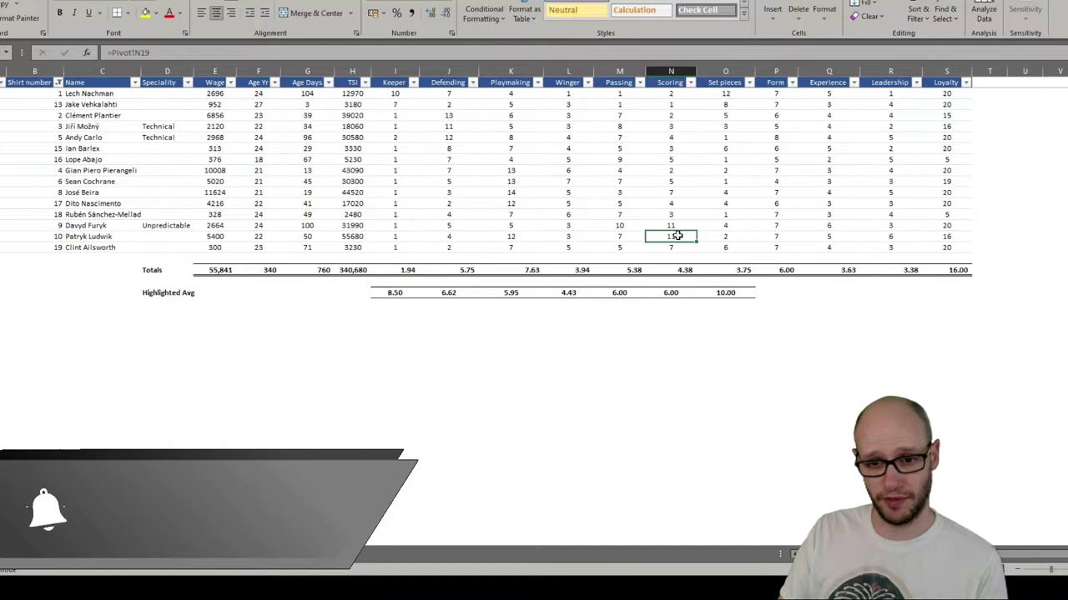
left_click(519, 237)
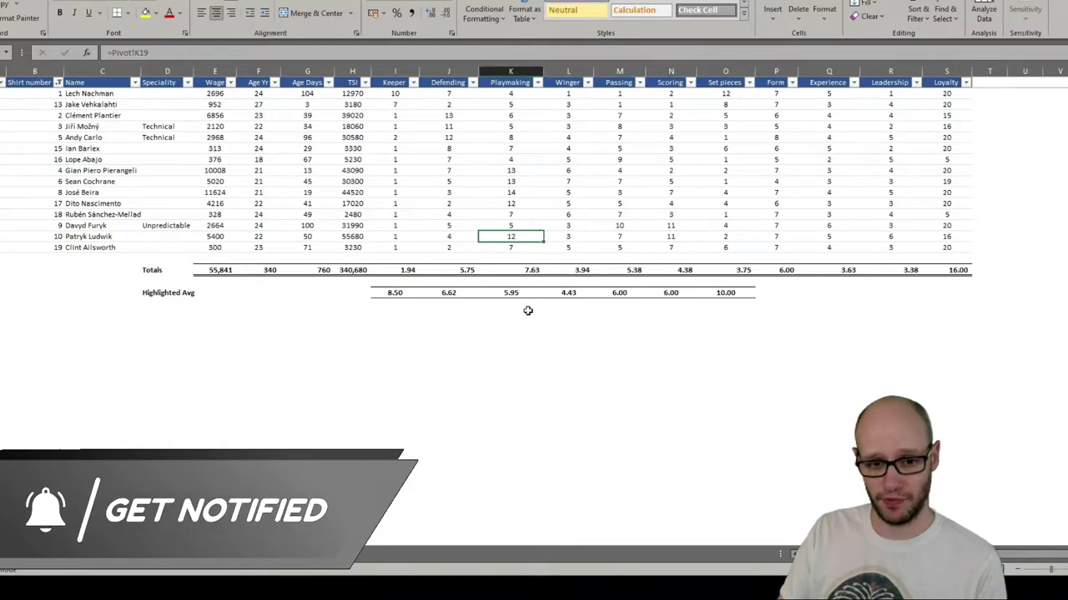
left_click(517, 358)
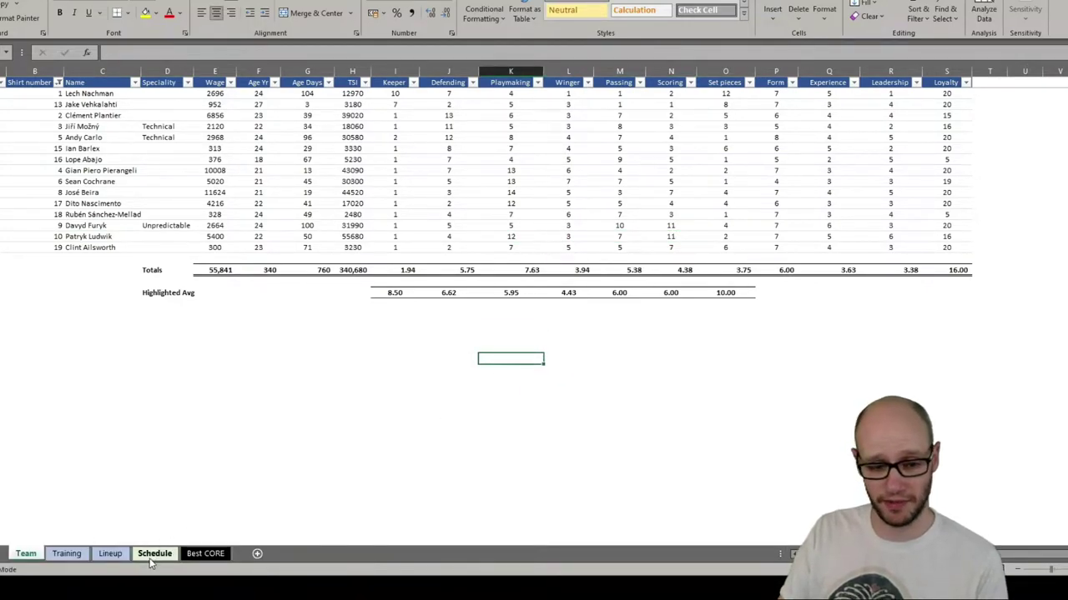
Return to the Training sheet and compare the WG/IM row A players with the central players in CD row B.
left_click(151, 558)
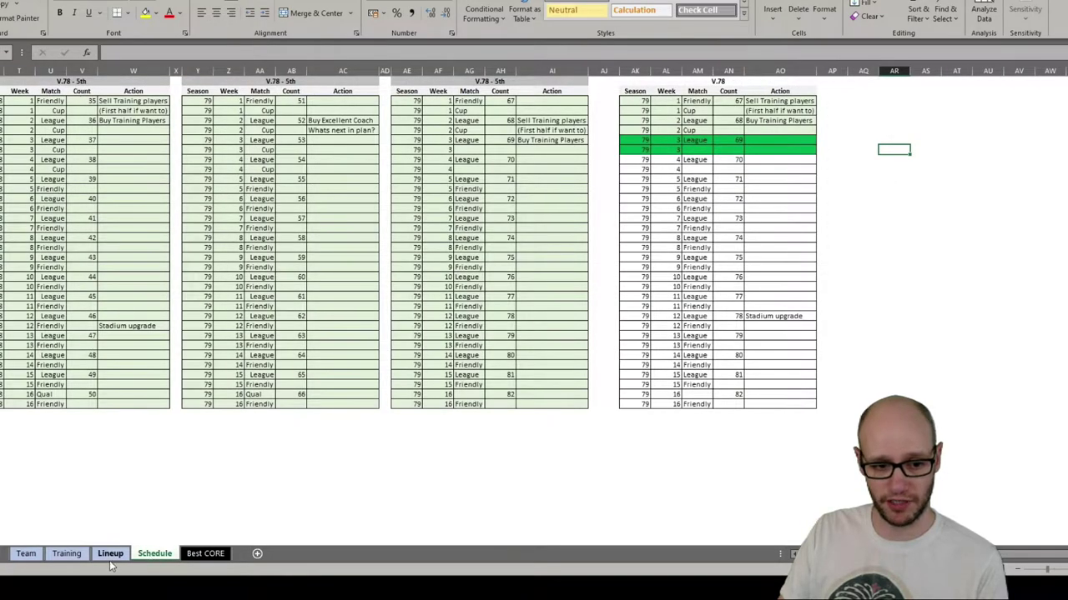
left_click(110, 559)
left_click(64, 557)
left_click_drag(734, 160, 921, 164)
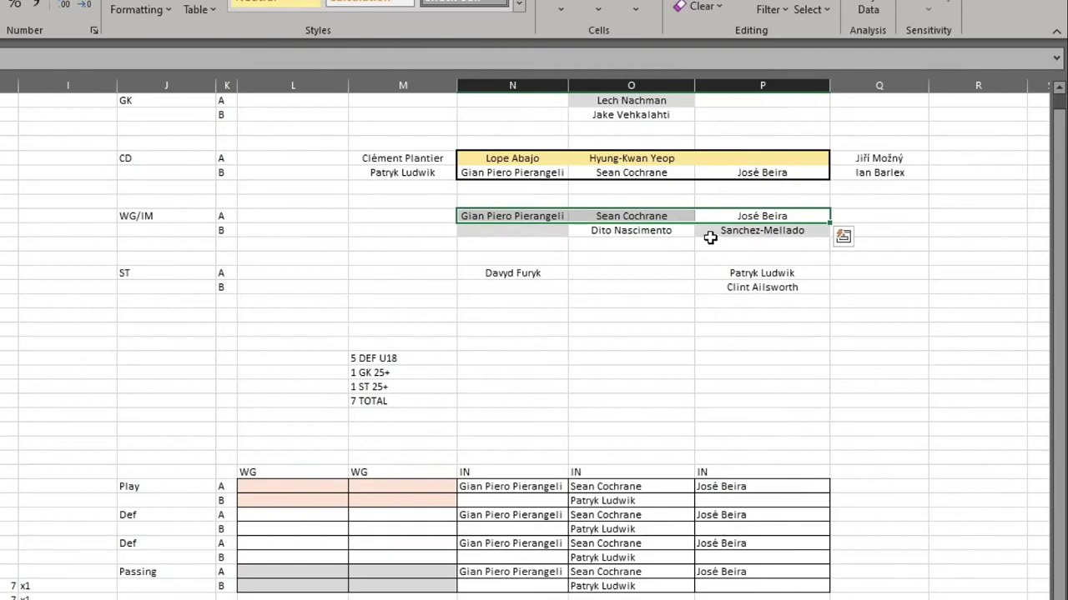
left_click_drag(767, 173, 552, 175)
left_click_drag(541, 216, 711, 216)
left_click(648, 333)
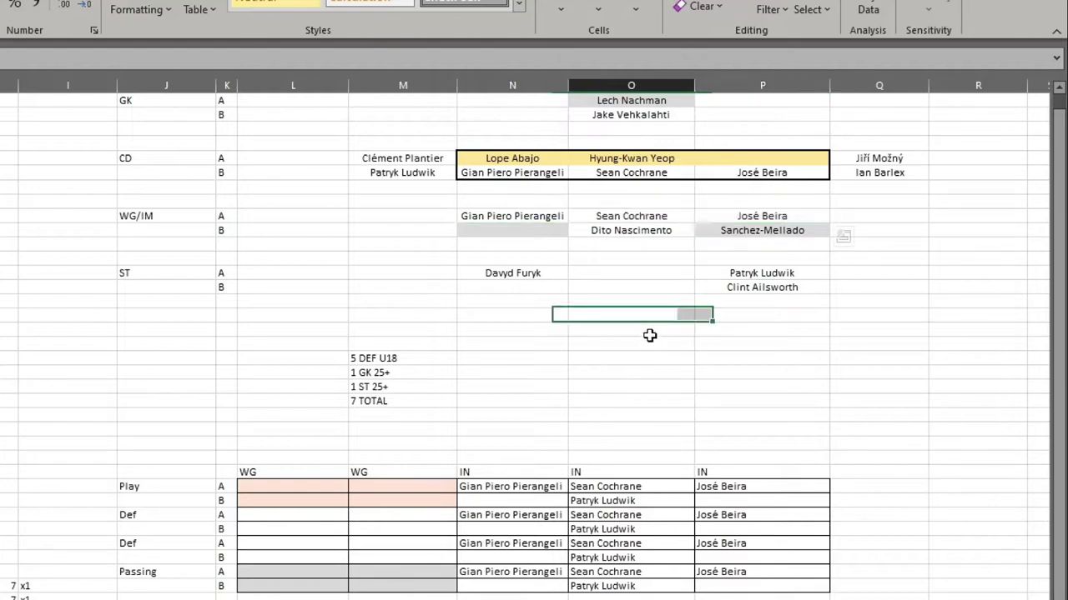
Examine both Def blocks and the Passing block of the training position plan.
left_click_drag(279, 522, 739, 557)
key("ctrl+v")
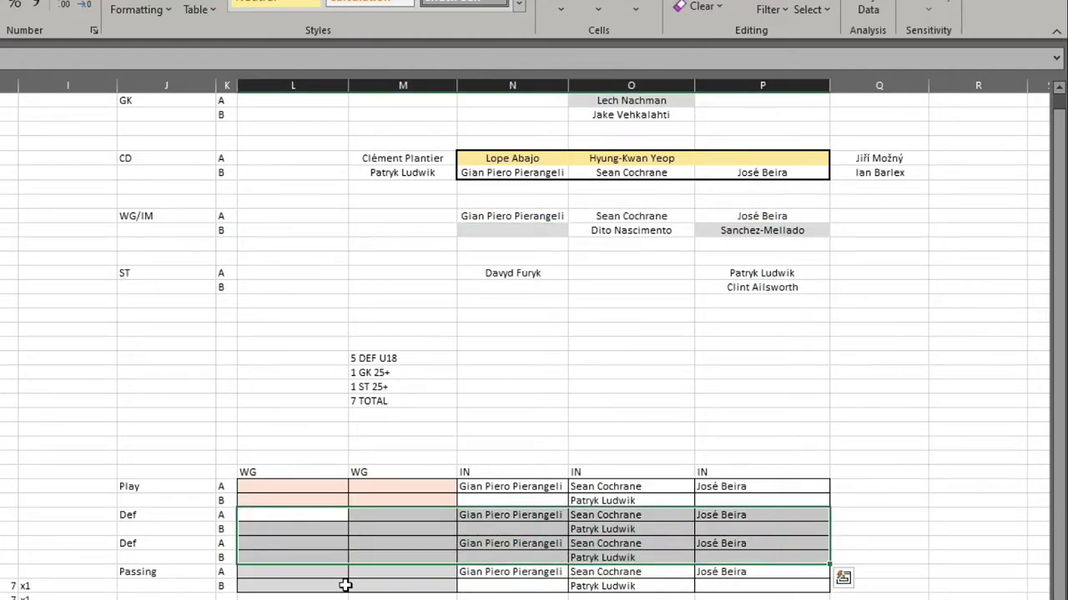
left_click_drag(293, 572, 810, 588)
left_click(810, 588)
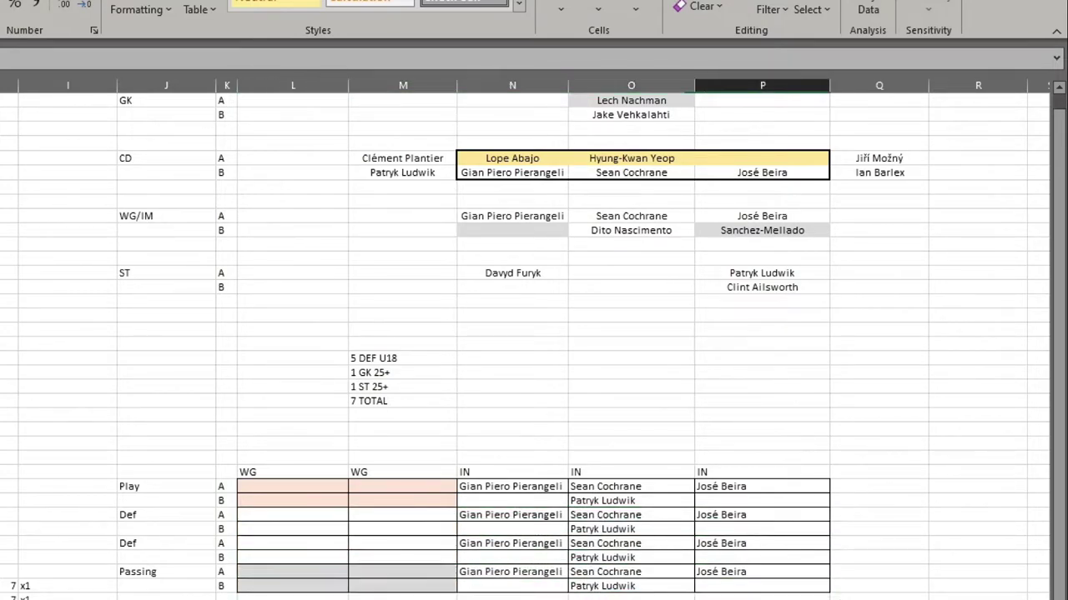
Recheck the WG/IM row A lineup and a midfielder's Playmaking value in the name table.
left_click_drag(524, 228, 755, 217)
key("ctrl+v")
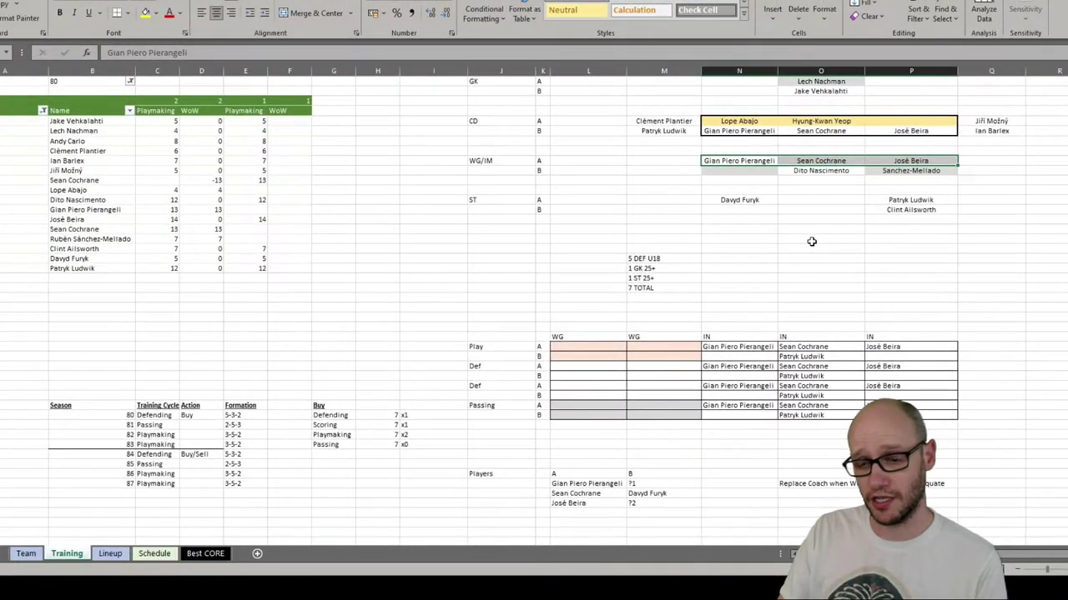
left_click(166, 211)
left_click(473, 269)
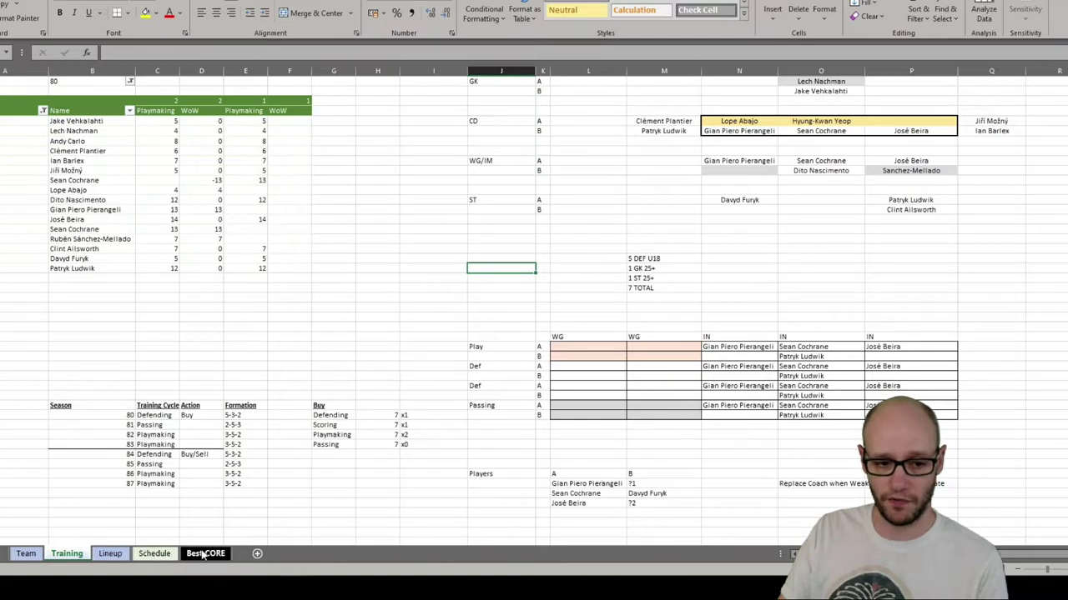
On the Best CORE sheet, examine the Playmaking, Defending and Passing values of the three IM rows, plus the complete rows.
left_click(205, 553)
left_click_drag(459, 242, 464, 271)
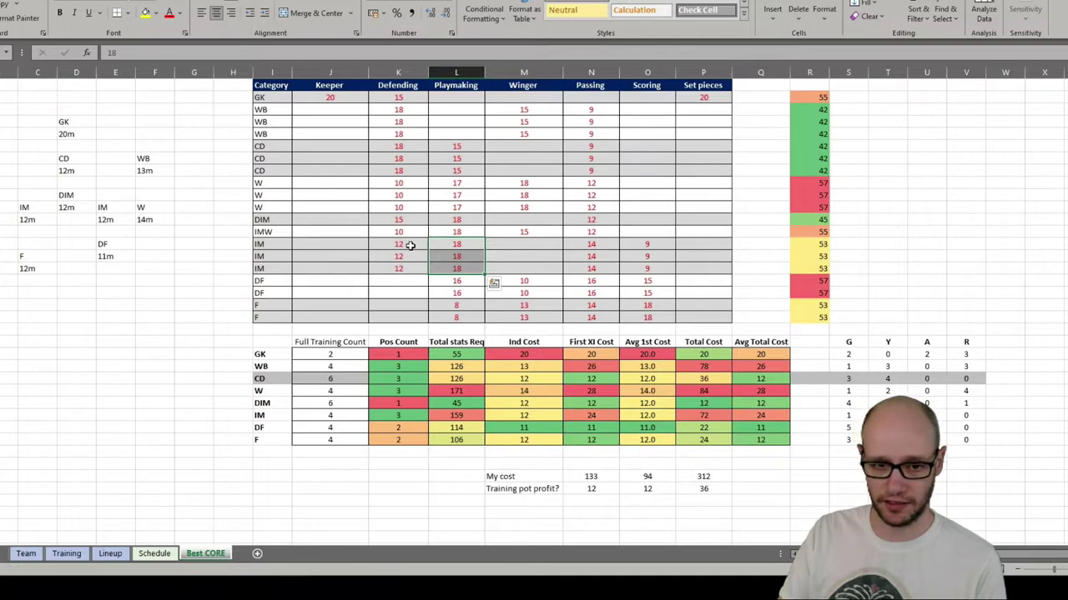
left_click_drag(410, 245, 398, 268)
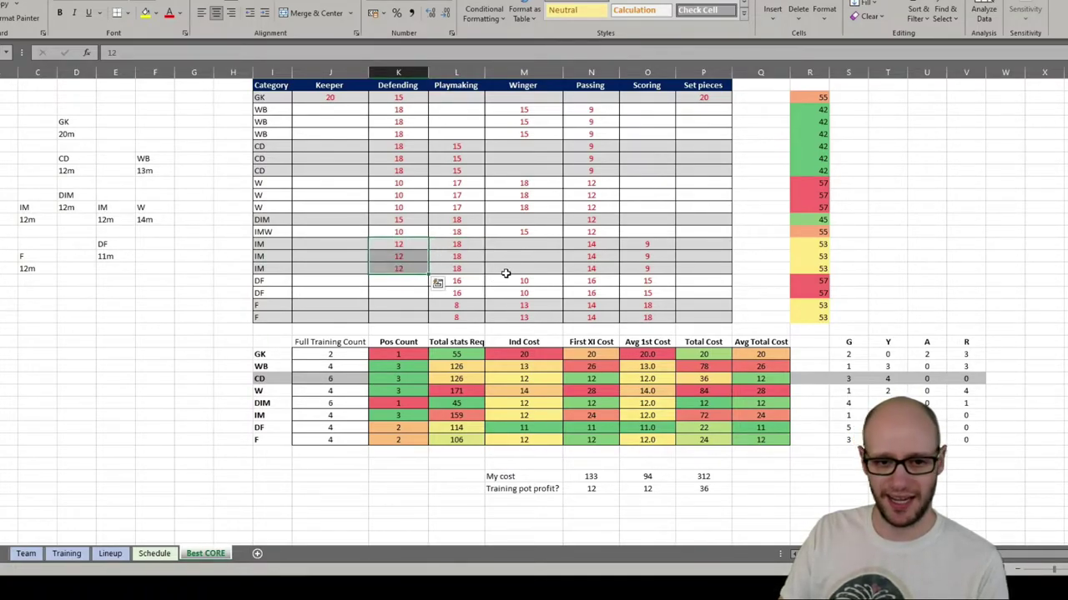
left_click_drag(602, 243, 594, 281)
left_click_drag(598, 244, 594, 269)
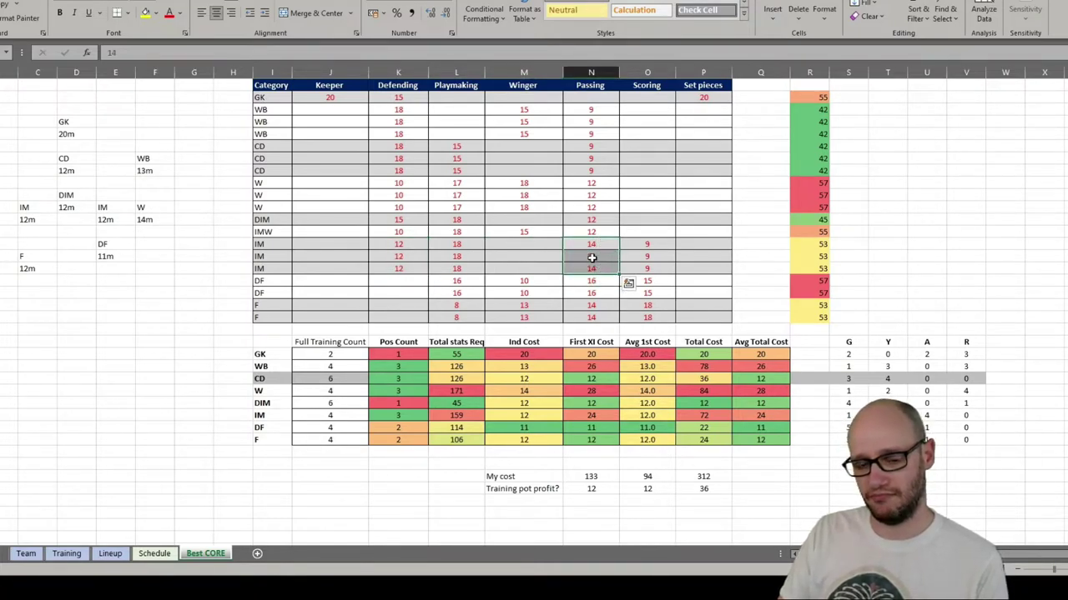
left_click(527, 267)
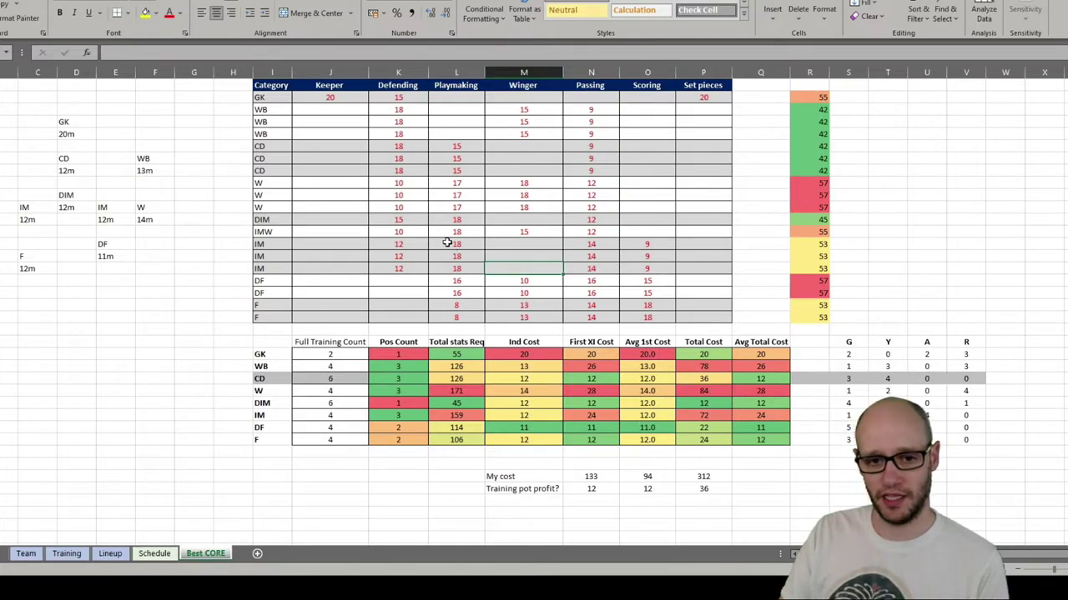
left_click_drag(275, 245, 679, 268)
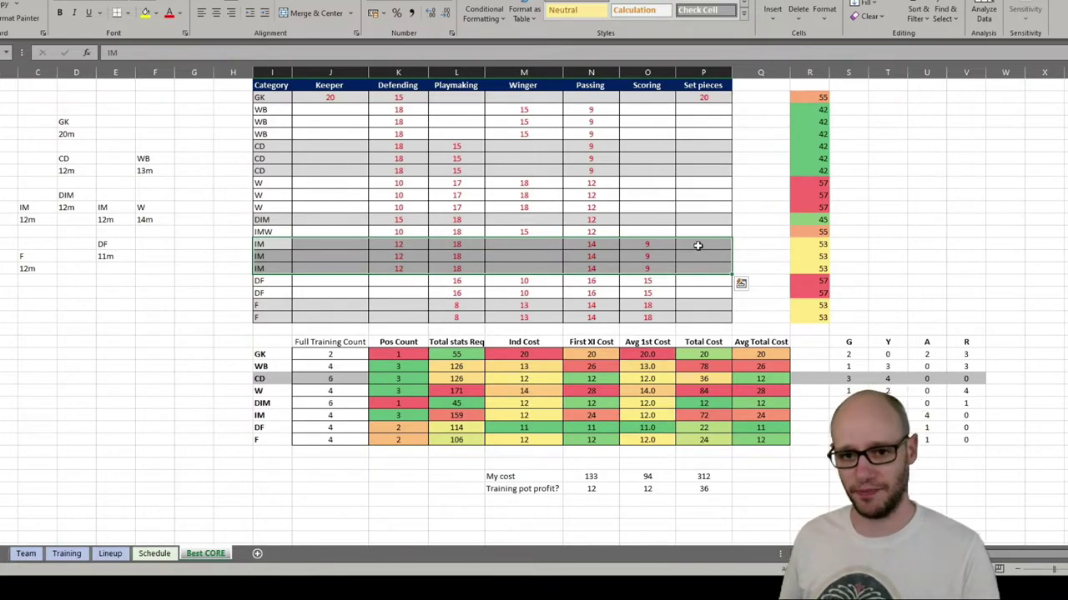
left_click(910, 234)
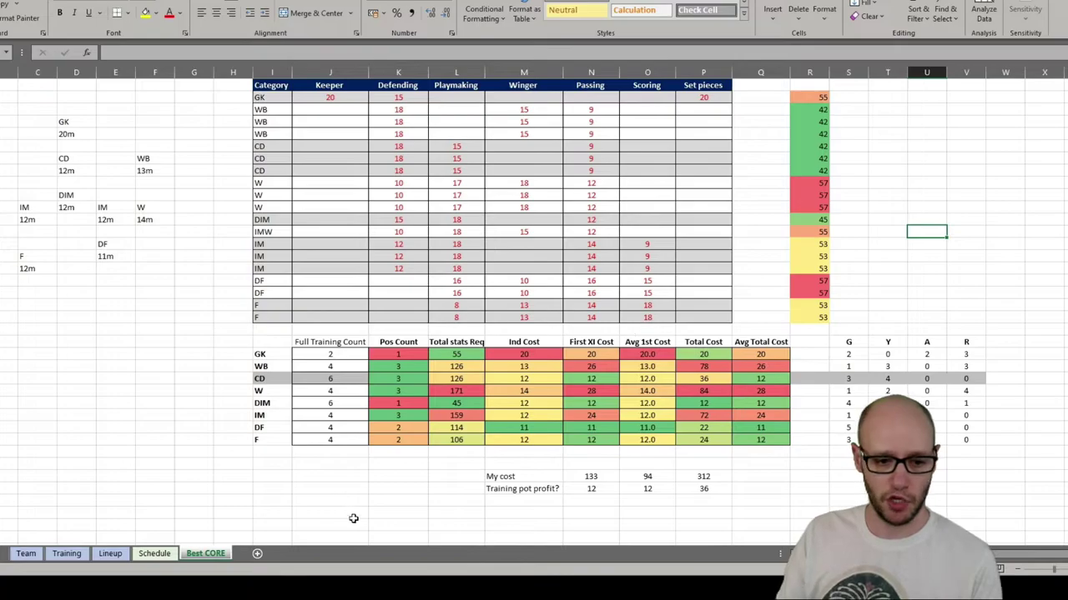
Switch to the Hattrick website and open the transfers page of the Ealing Common Wanderers club.
left_click(600, 390)
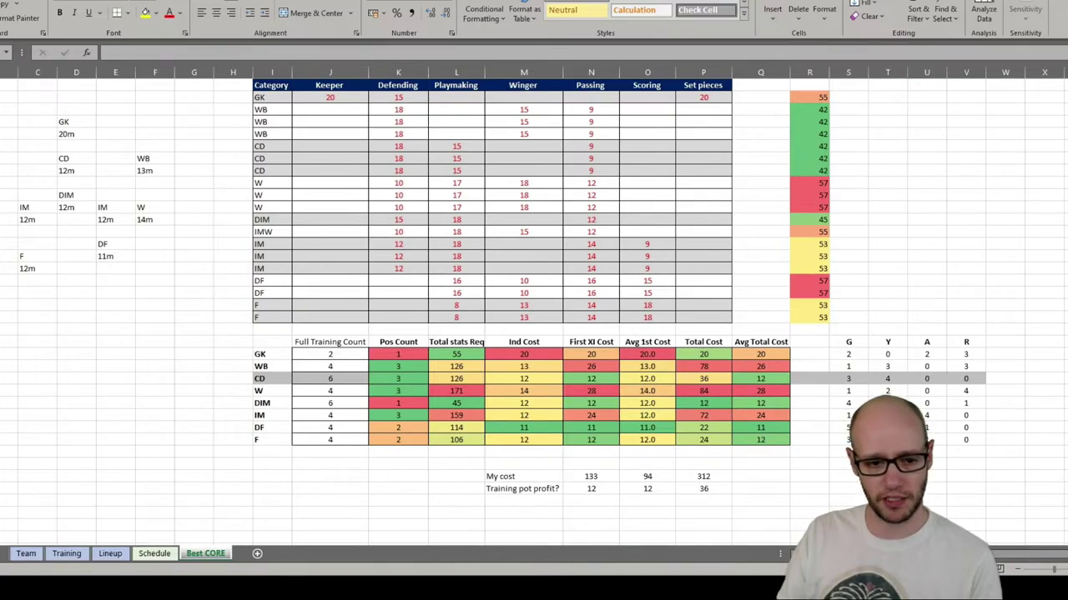
left_click(926, 232)
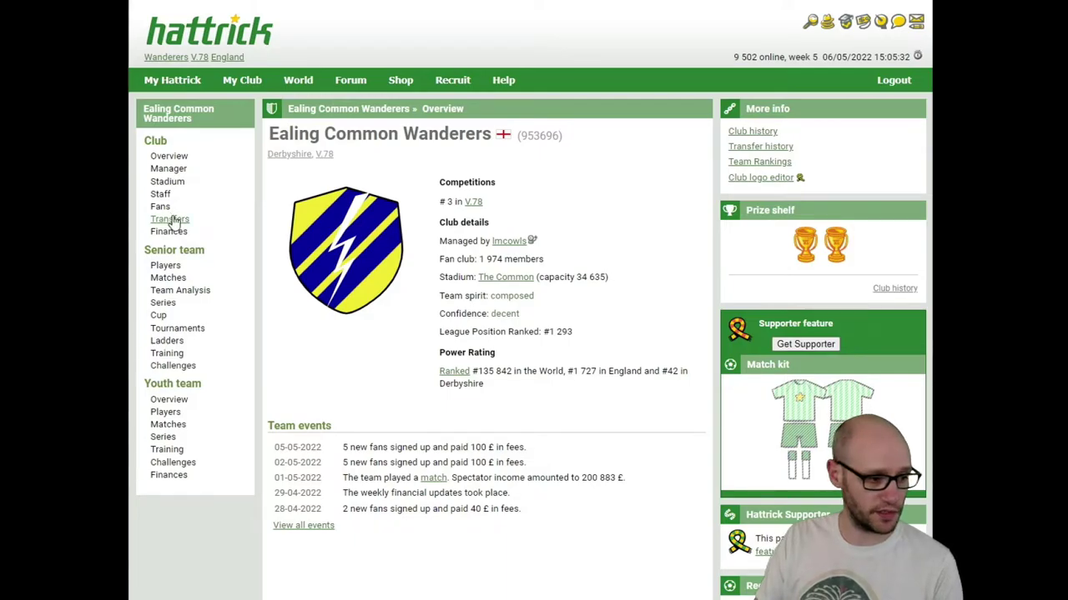
left_click(171, 220)
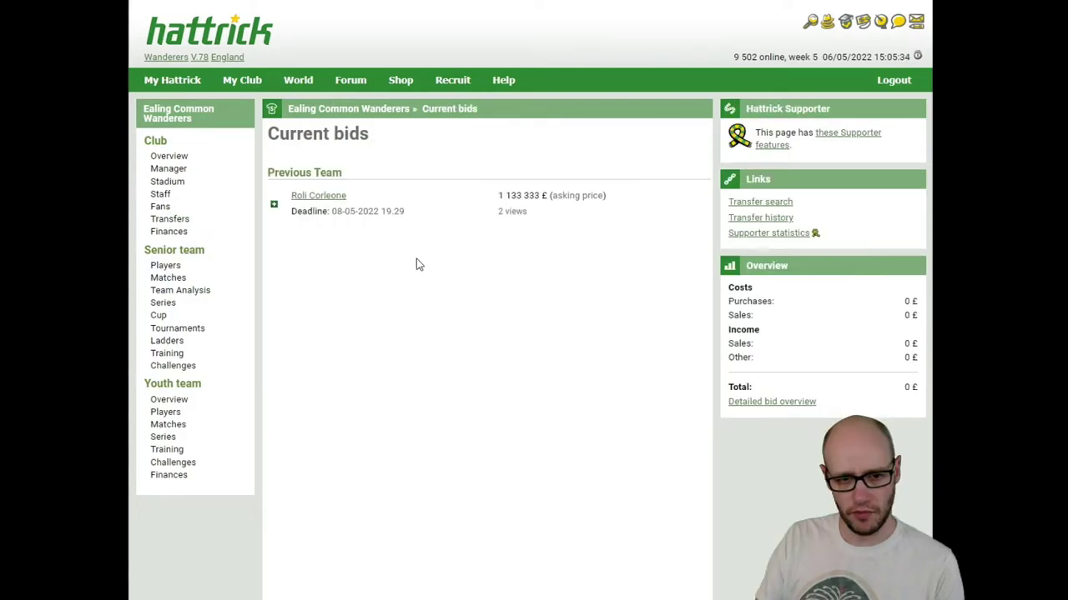
Open the transfer-listed former player from the current bids and examine his skills, asking price, recent matches and transfer history.
left_click(340, 200)
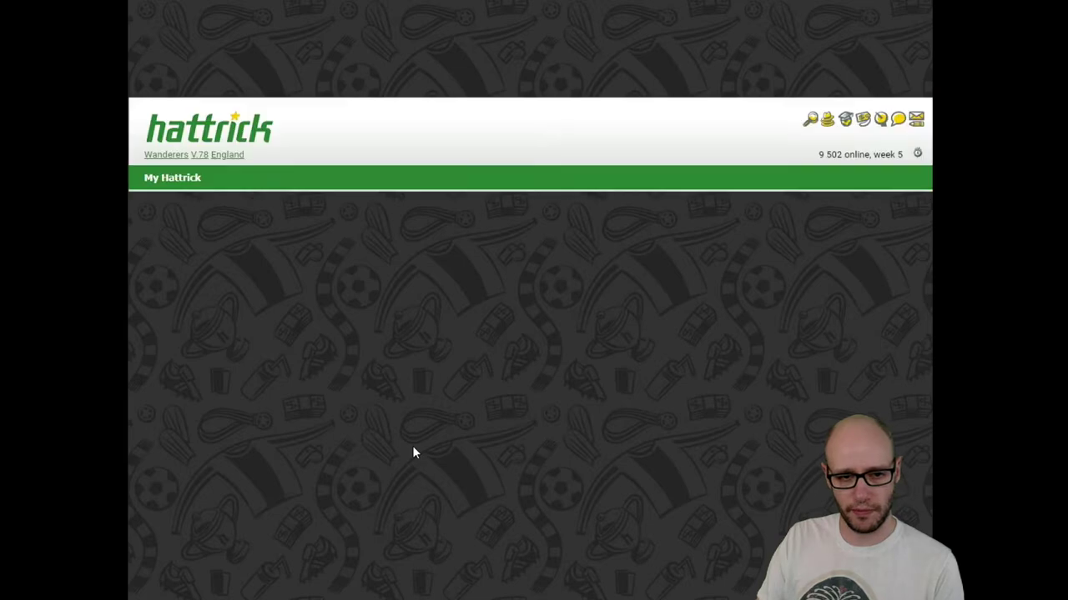
scroll(704, 409, "down", 3)
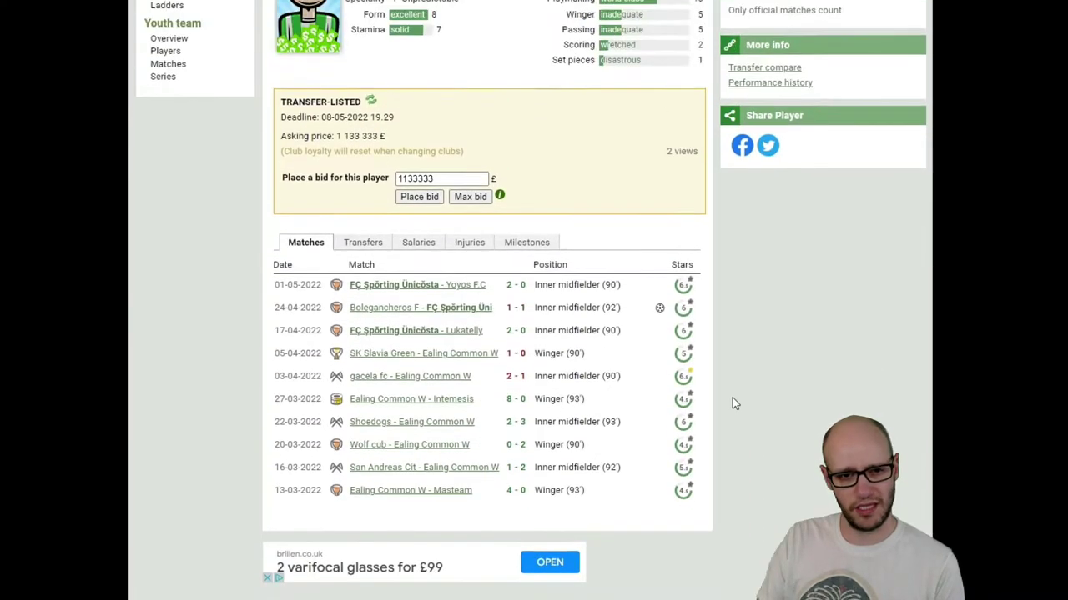
scroll(734, 403, "up", 1)
left_click(361, 340)
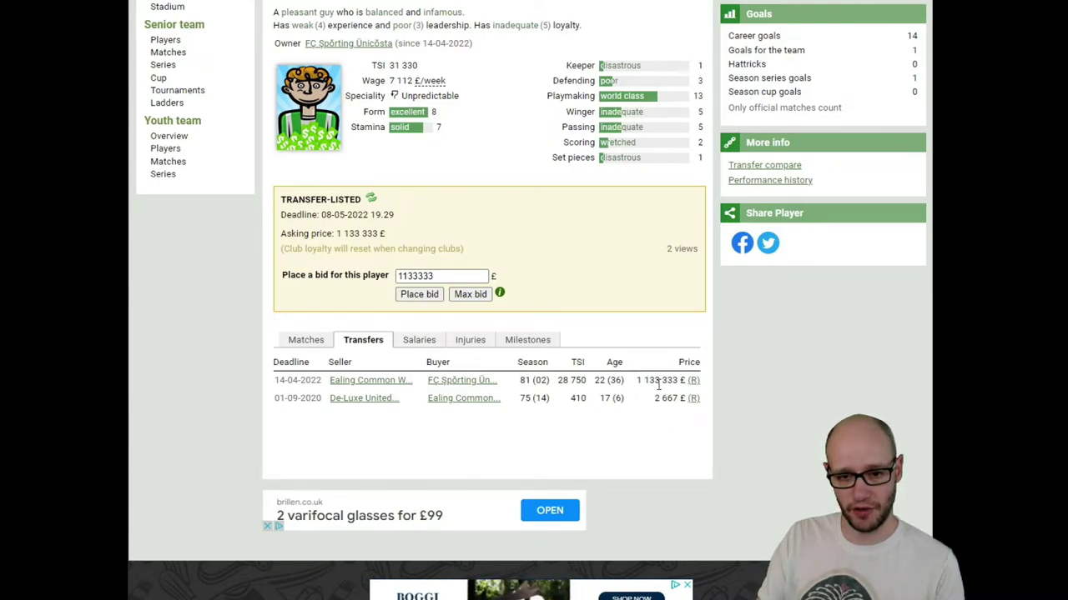
scroll(750, 403, "up", 3)
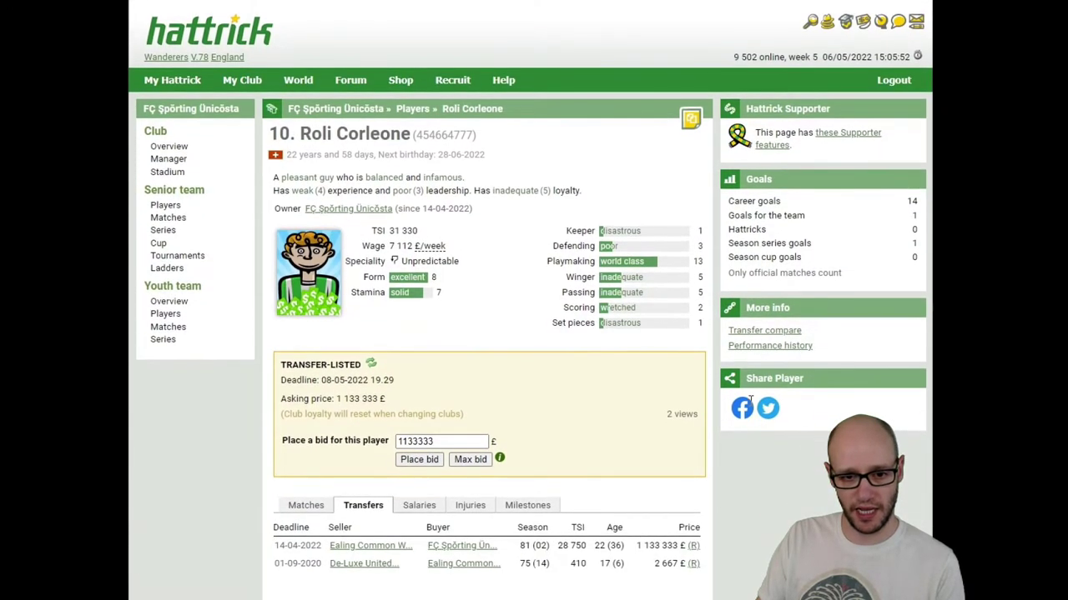
From the club's transfer history, examine the skills and purchase details of the player bought from Schrotthecken, and return to the history.
scroll(751, 402, "down", 1)
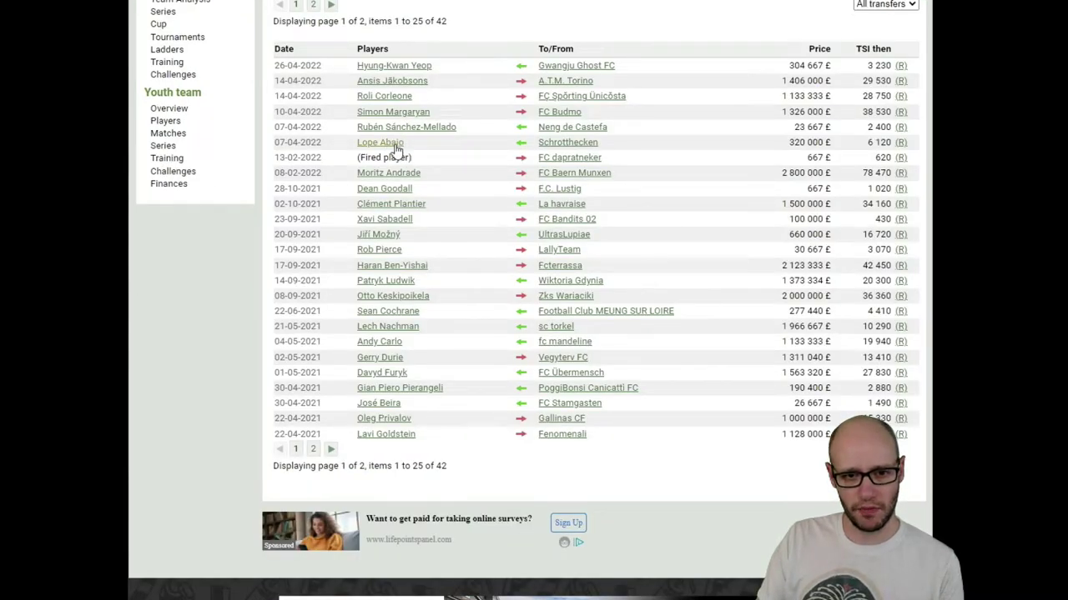
left_click(396, 149)
scroll(513, 367, "down", 2)
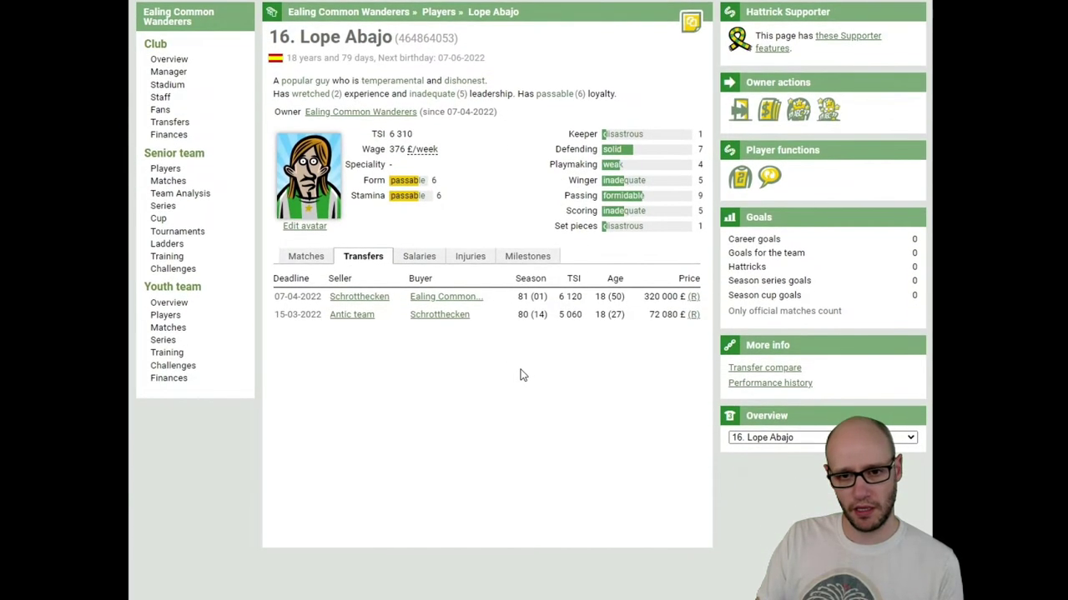
scroll(538, 367, "up", 1)
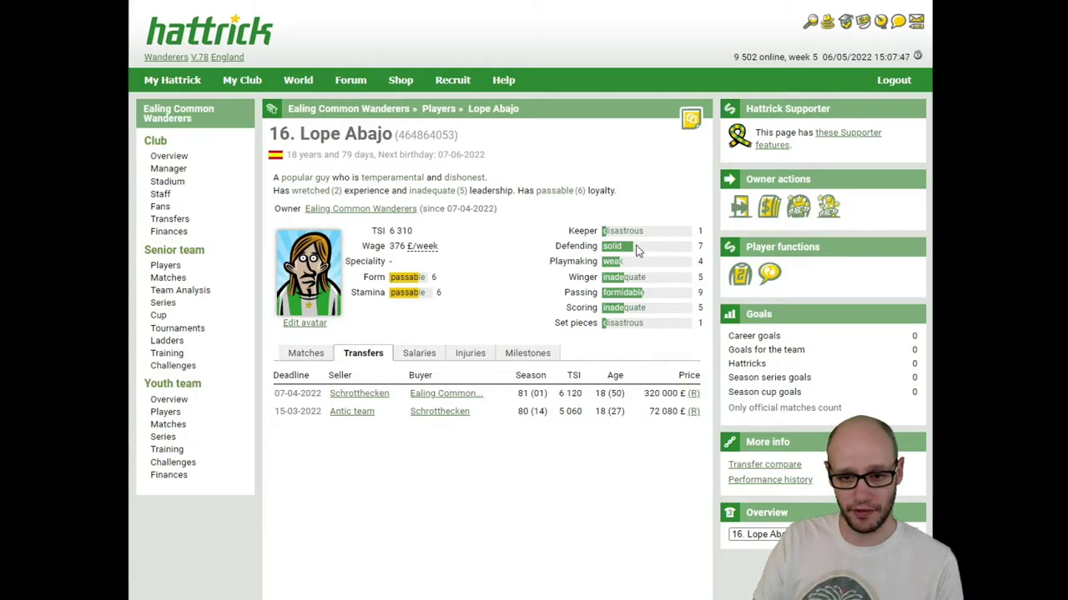
key("alt+Left")
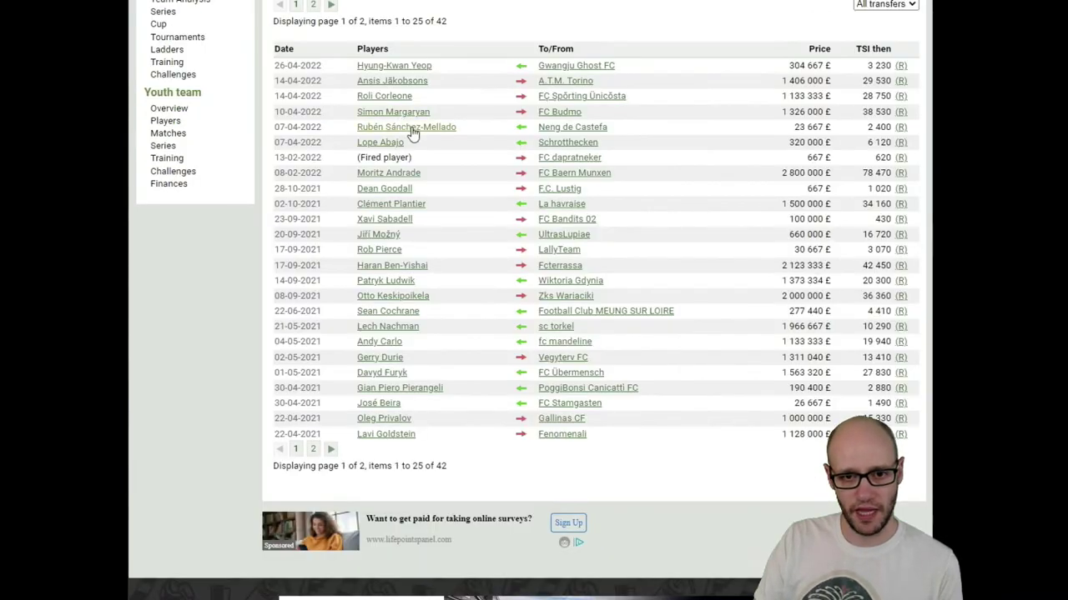
Examine the skills and purchase details of the player bought from Neng de Castefa, and return to the transfer history.
left_click(406, 127)
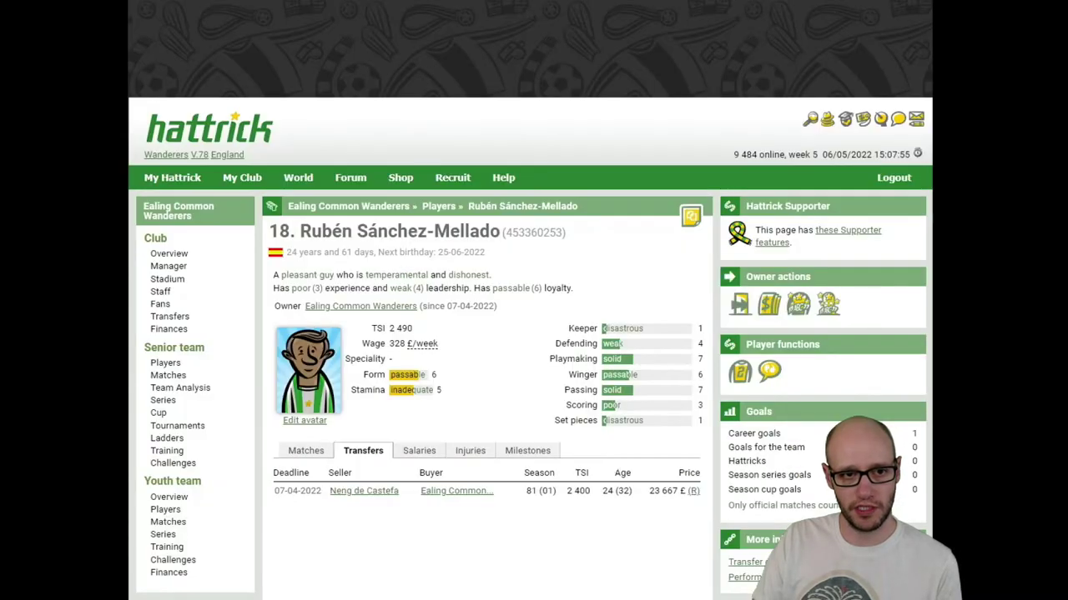
scroll(675, 509, "down", 1)
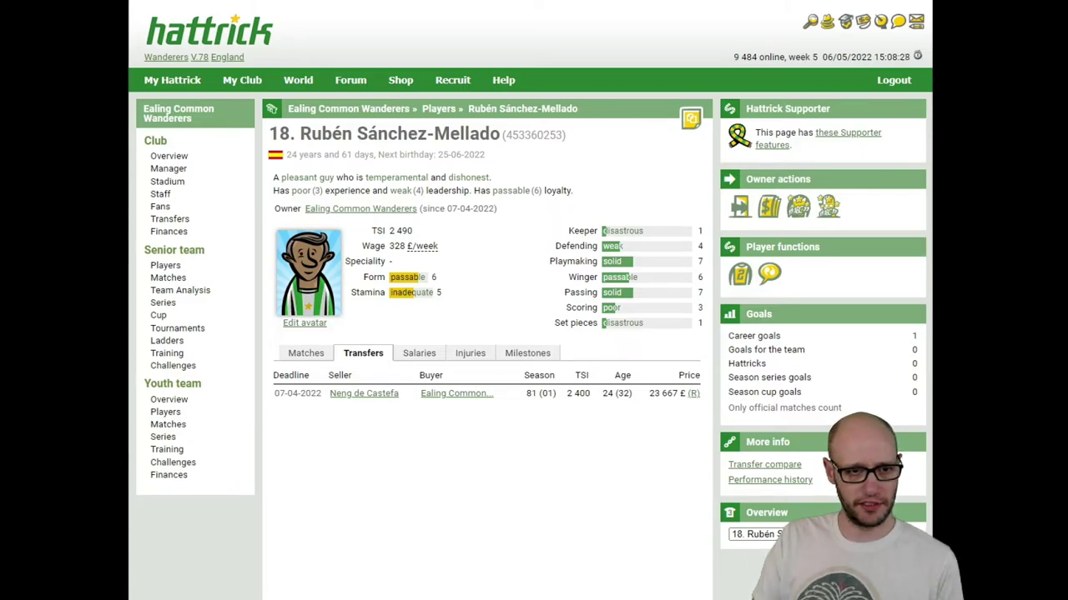
key("alt+Left")
Review the recent purchases and sales in the club's transfer history, along with its overall transfer summary.
scroll(455, 153, "up", 2)
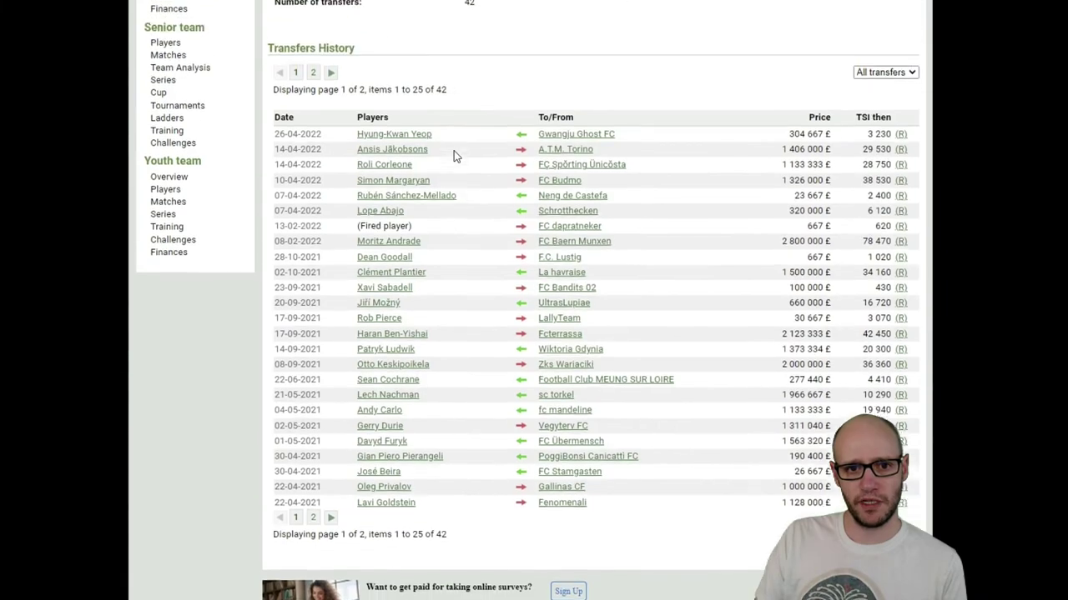
scroll(426, 100, "down", 2)
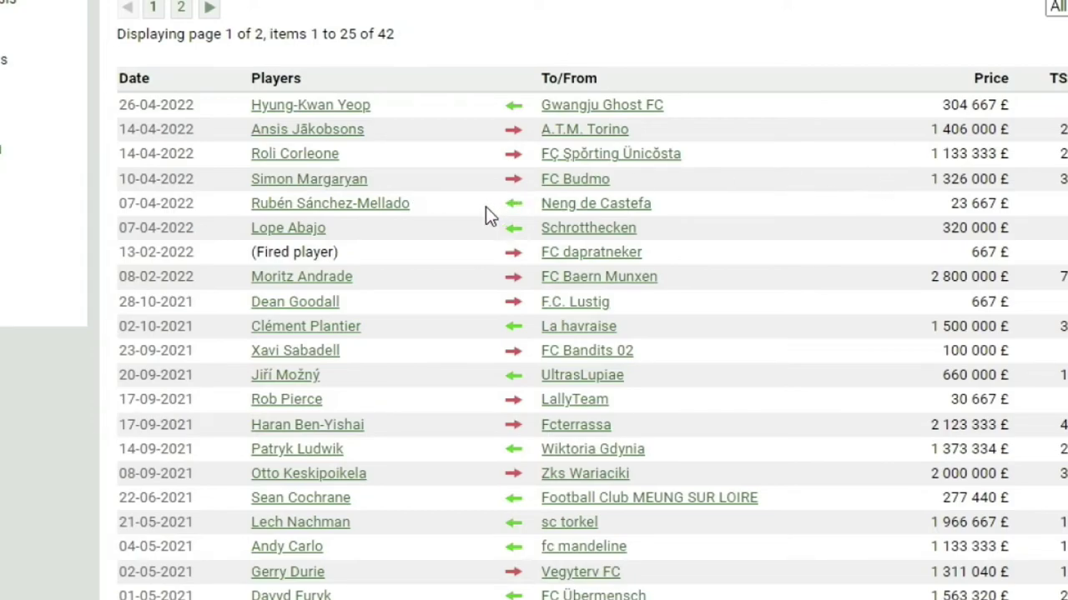
left_click(338, 108)
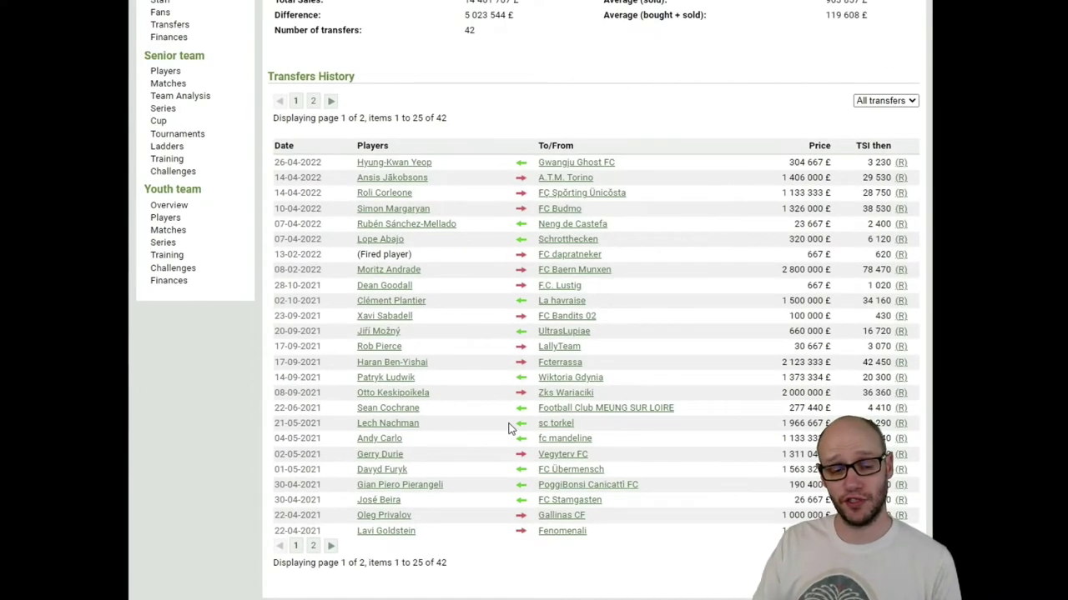
scroll(389, 274, "up", 2)
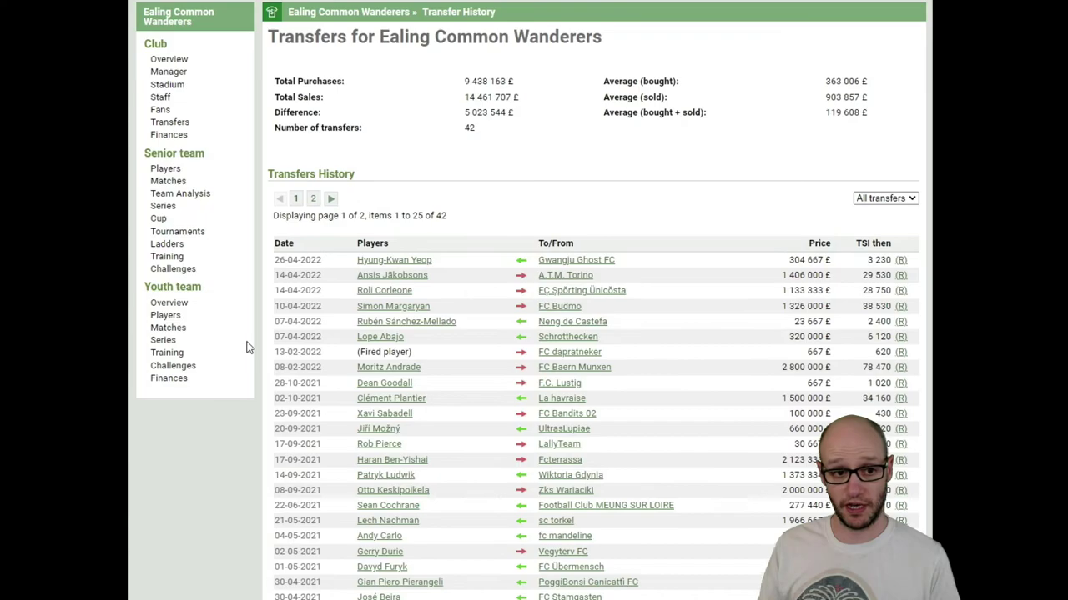
Leave the transfer history and open the list of the club's youth players.
key("alt+Left")
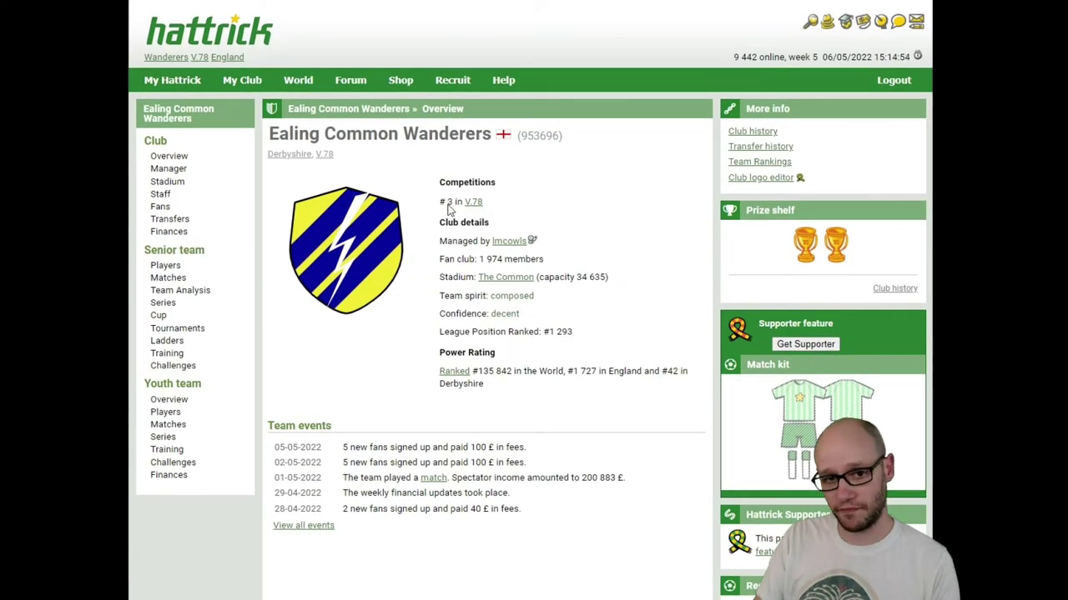
left_click(165, 412)
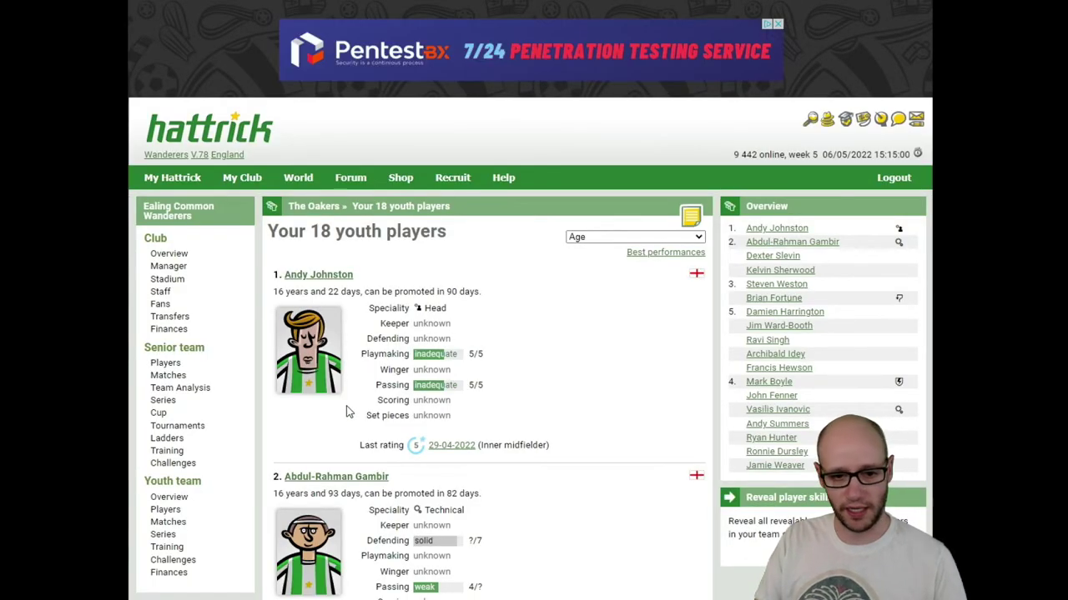